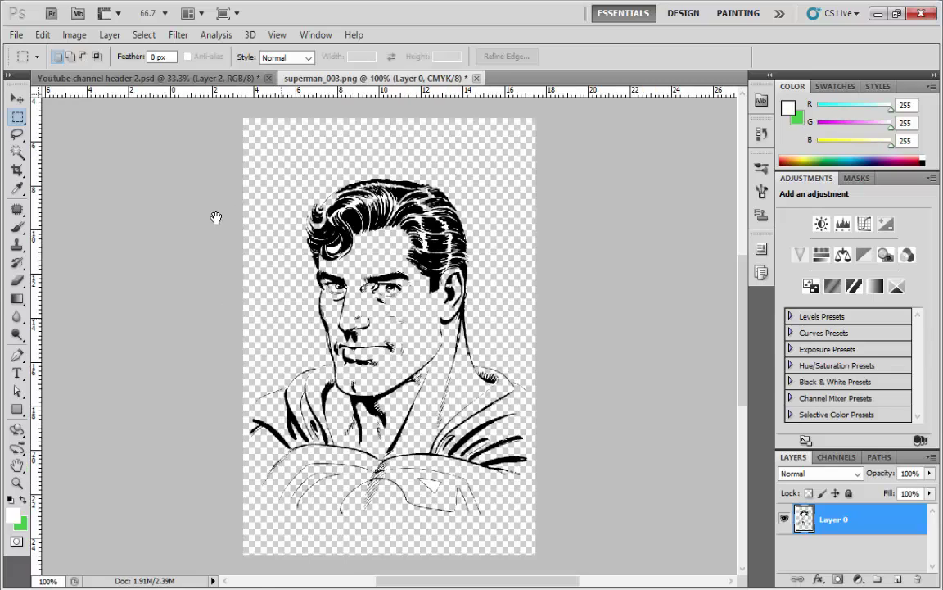
pyautogui.hotkey('ctrl', '+')
pyautogui.moveTo(292, 238)
pyautogui.mouseDown()
pyautogui.moveTo(302, 260)
pyautogui.moveTo(284, 296)
pyautogui.mouseUp()
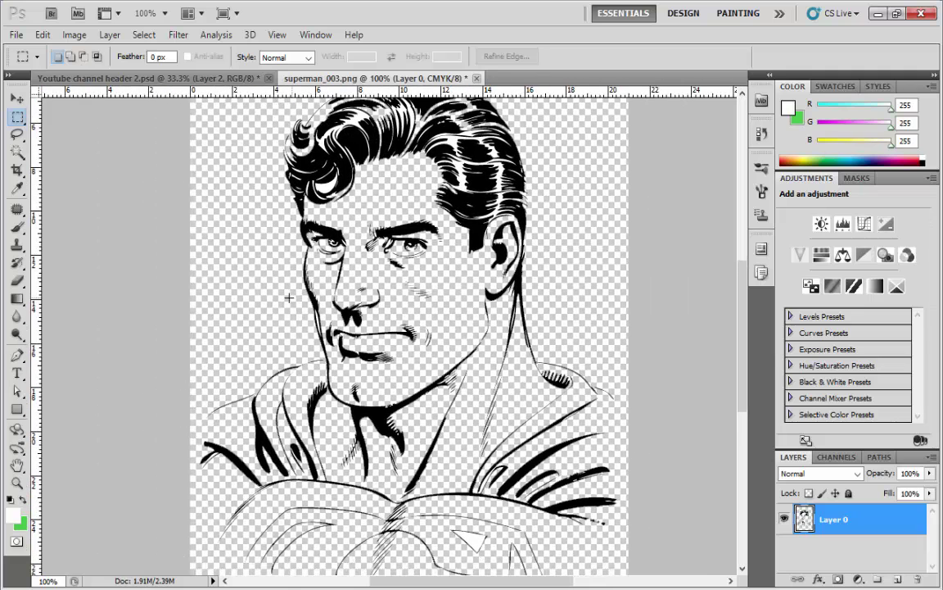
pyautogui.hotkey('ctrl', '-')
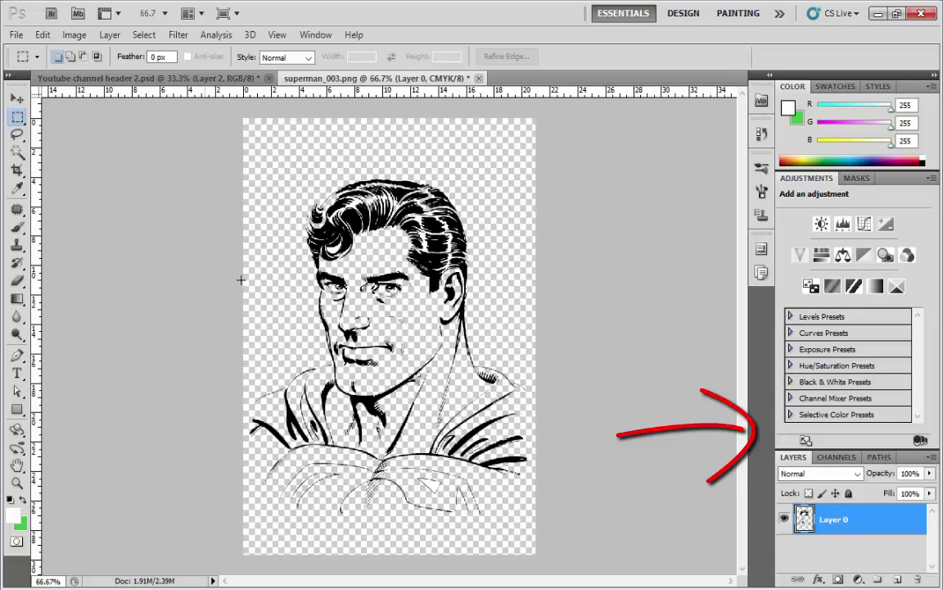
pyautogui.click(312, 35)
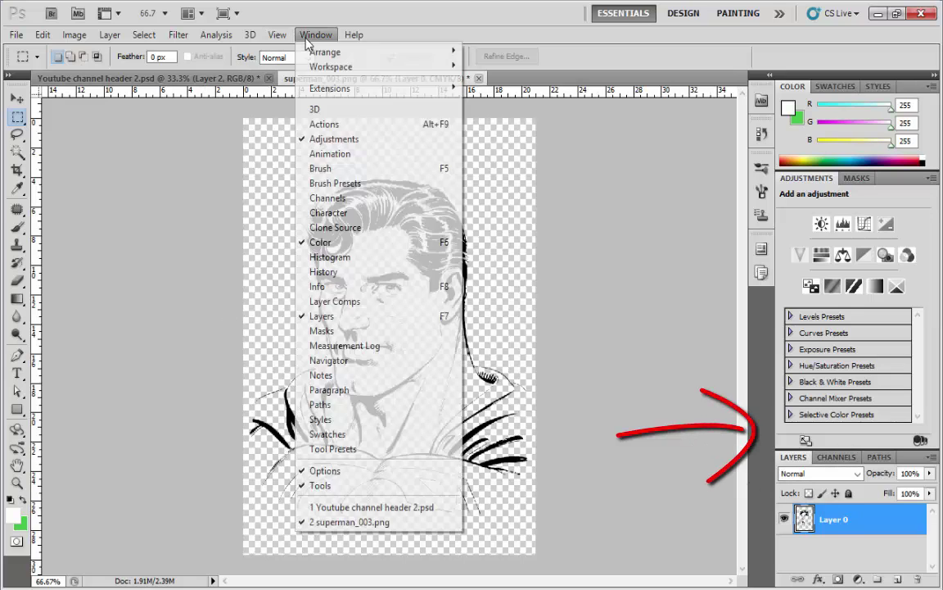
pyautogui.click(310, 37)
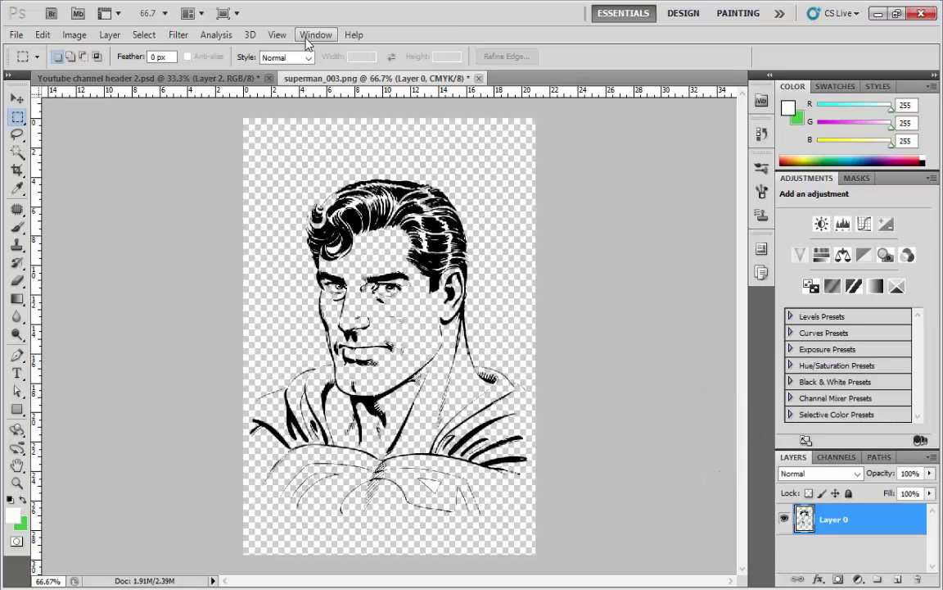
pyautogui.click(309, 38)
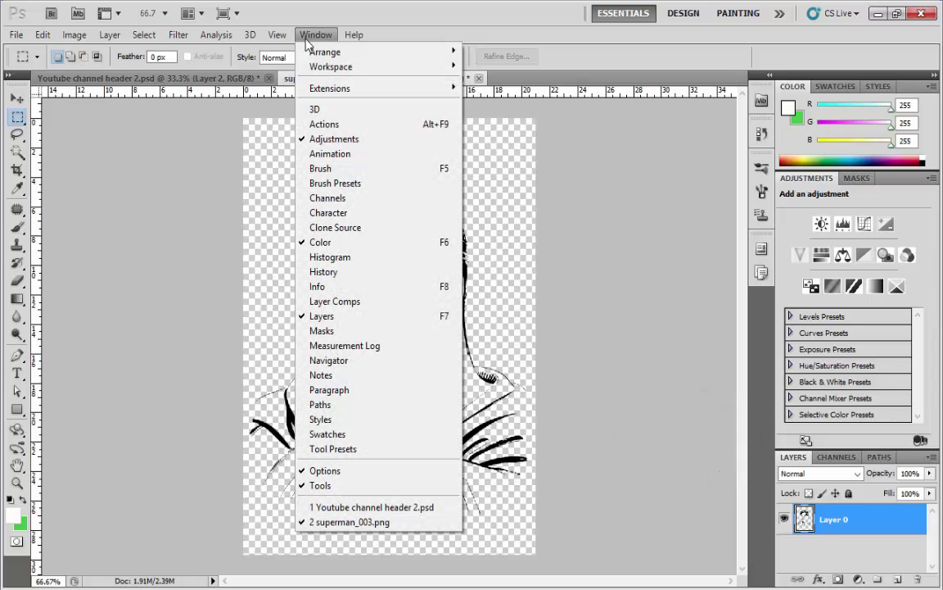
pyautogui.click(328, 157)
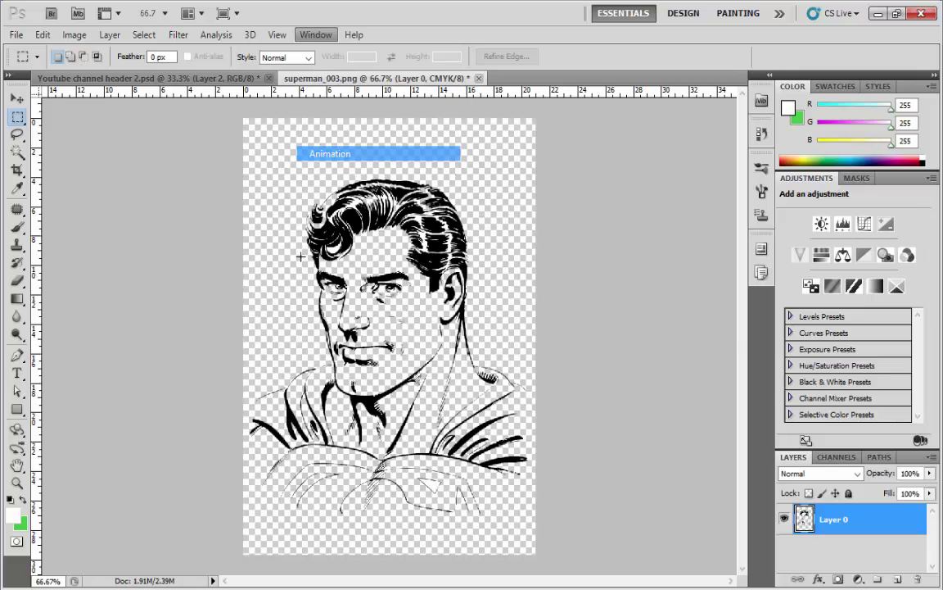
pyautogui.click(315, 34)
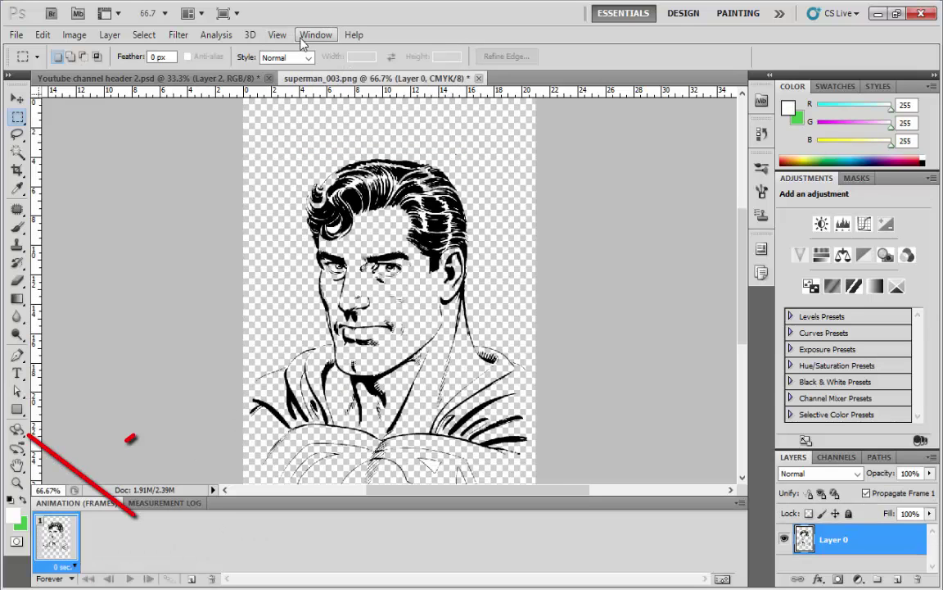
pyautogui.click(330, 153)
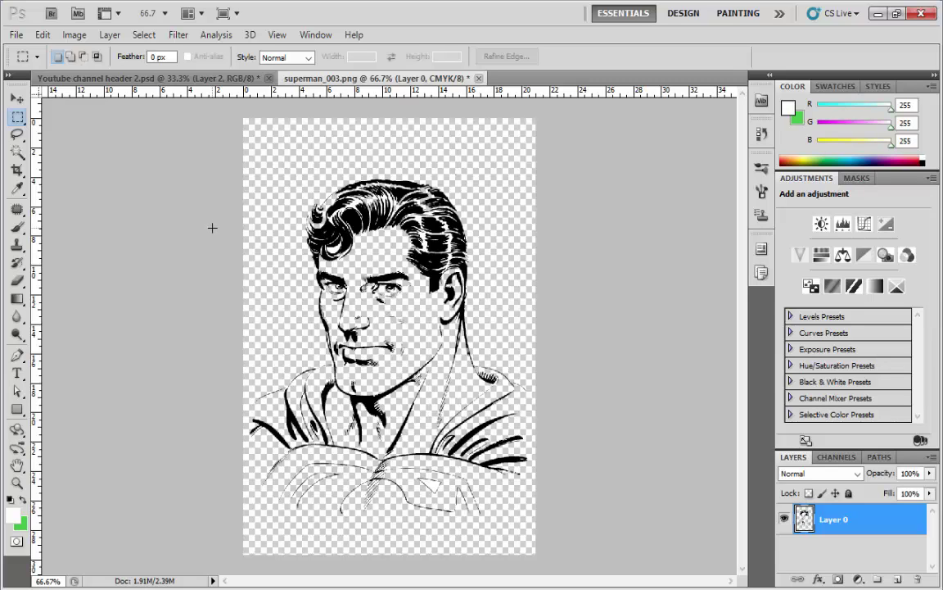
# Switch from the Move tool to the Pen tool for tracing vector paths.
pyautogui.click(17, 98)
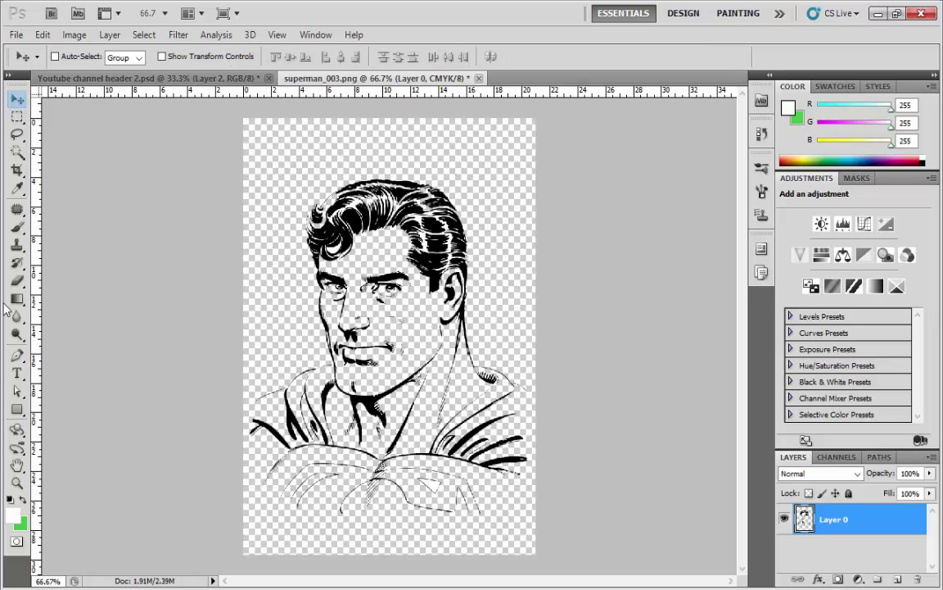
pyautogui.click(14, 364)
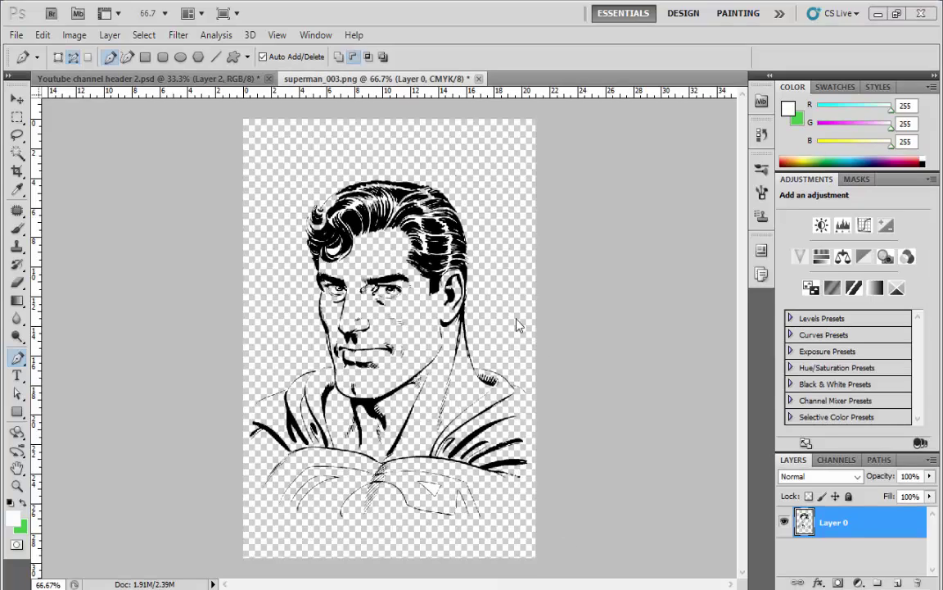
# Zoom to 200% on the face and add an empty Layer 1 beneath Layer 0.
pyautogui.hotkey('ctrl', '+')
pyautogui.hotkey('ctrl', '+')
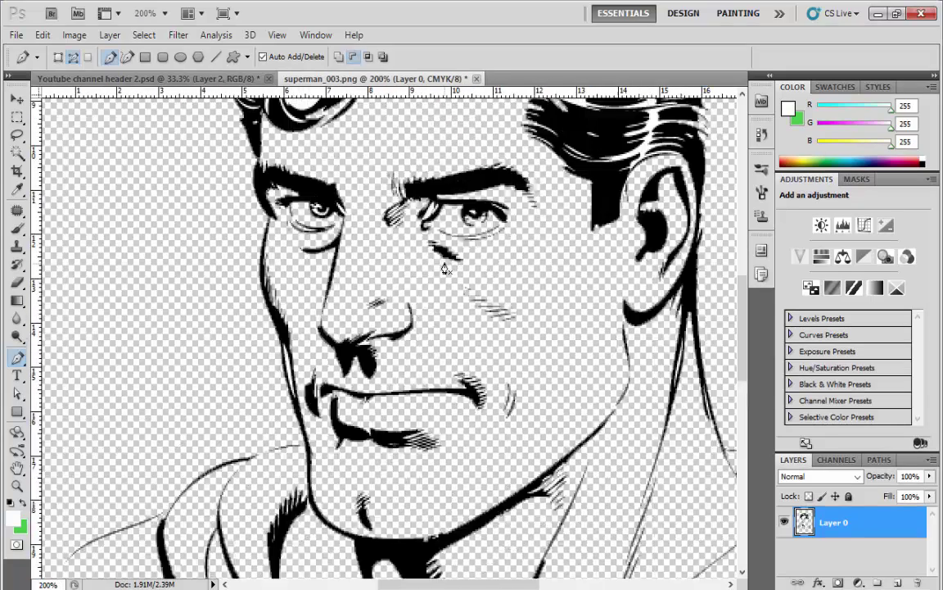
pyautogui.scroll(5, 443, 269)
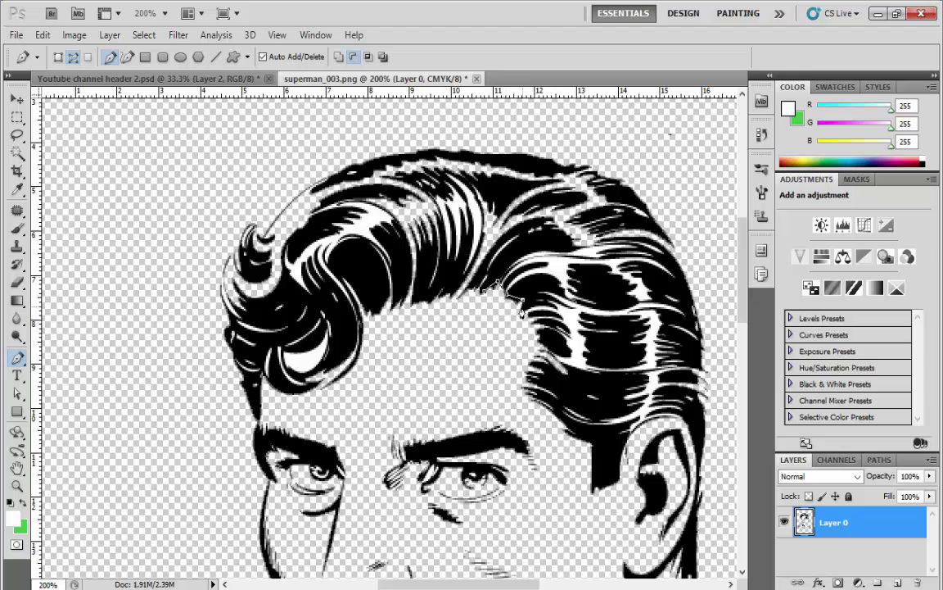
pyautogui.hotkey('ctrl', 'shift', 'alt', 'n')
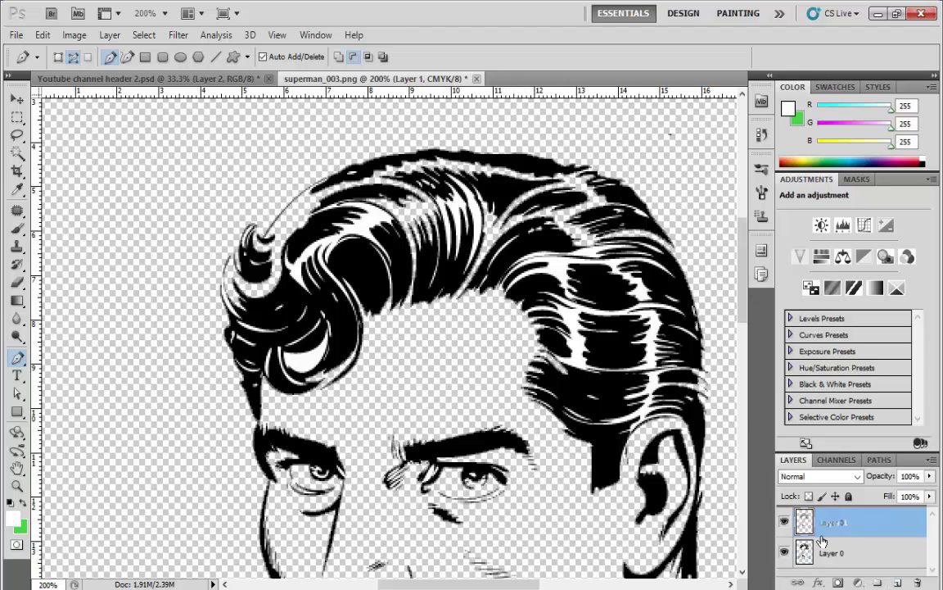
pyautogui.moveTo(822, 541); pyautogui.dragTo(827, 567)
# Start the hair path at the hairline and trace around the hair's lower edge.
pyautogui.click(524, 305)
pyautogui.click(542, 337)
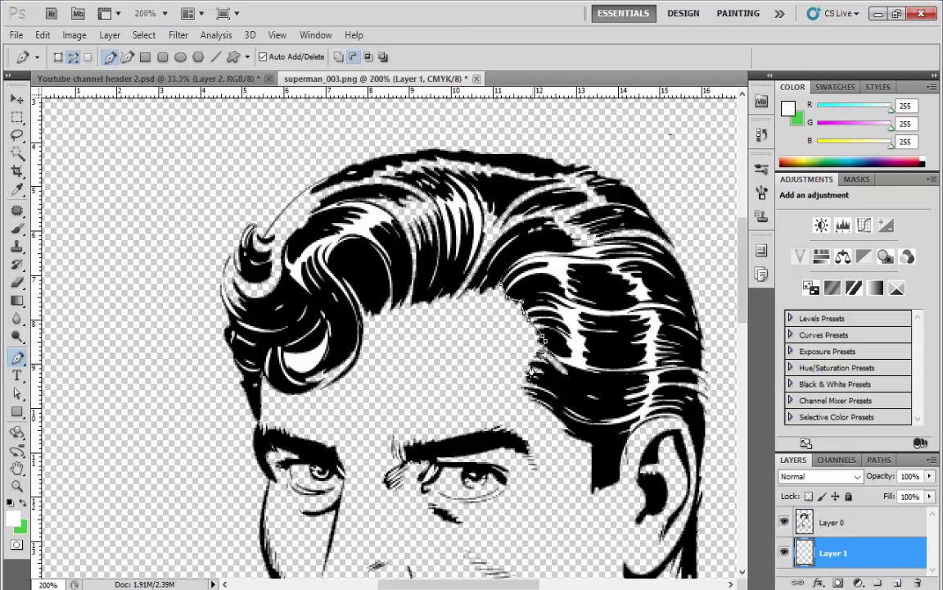
pyautogui.click(531, 373)
pyautogui.click(537, 400)
pyautogui.click(580, 431)
pyautogui.click(615, 440)
pyautogui.click(687, 415)
pyautogui.click(698, 390)
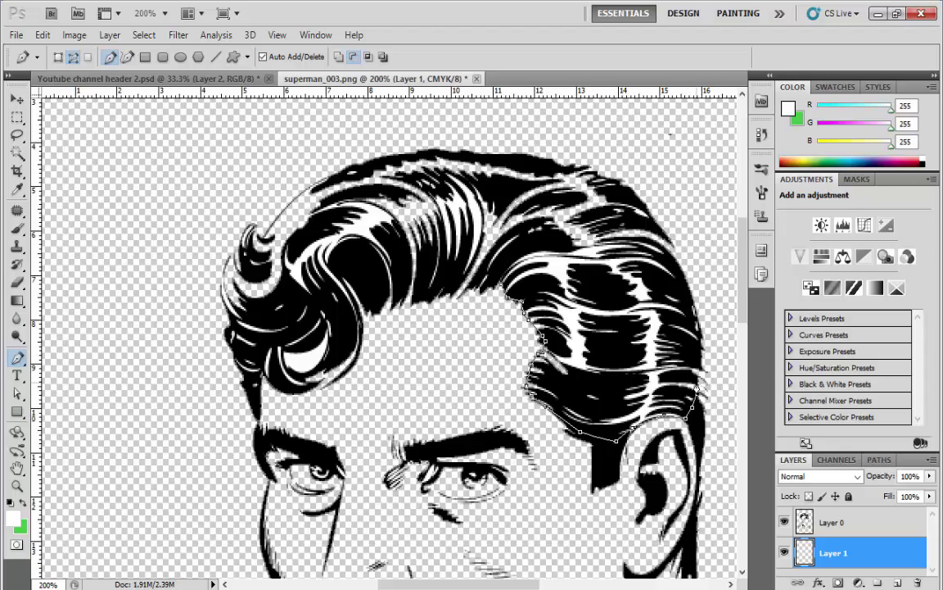
# Extend the hair path up the right side and left across the top of the hair.
pyautogui.click(703, 334)
pyautogui.click(674, 244)
pyautogui.click(646, 211)
pyautogui.click(612, 175)
pyautogui.click(548, 175)
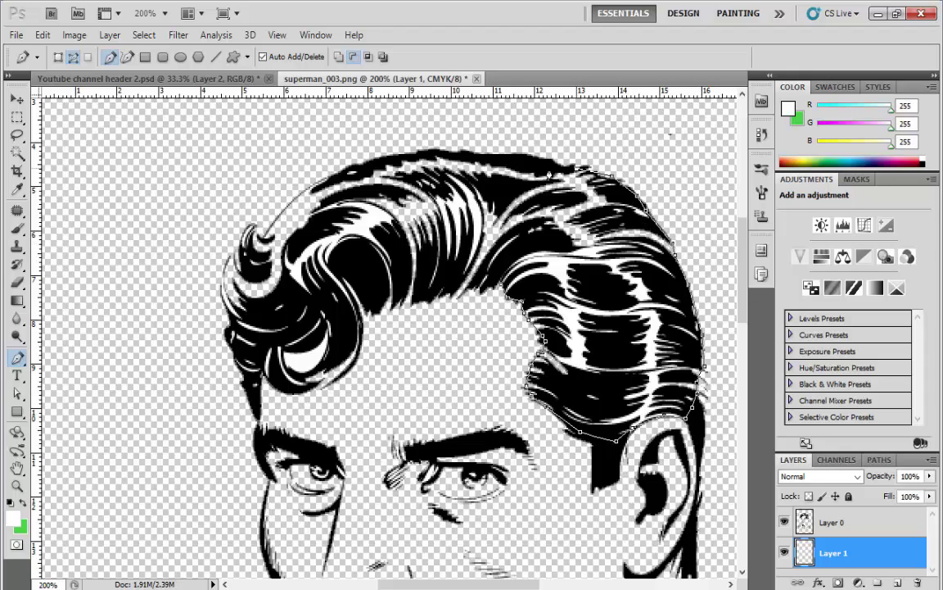
pyautogui.click(515, 164)
pyautogui.click(464, 154)
pyautogui.click(396, 156)
pyautogui.click(346, 170)
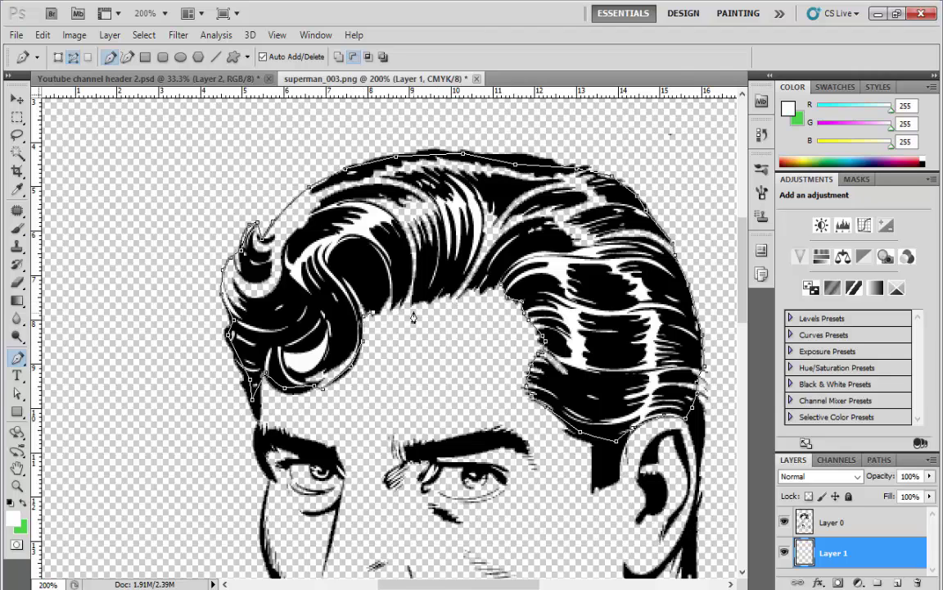
# Convert the hair path to a selection and fill it blue, then undo the canvas-wide fill.
pyautogui.rightClick(387, 189)
pyautogui.click(455, 207)
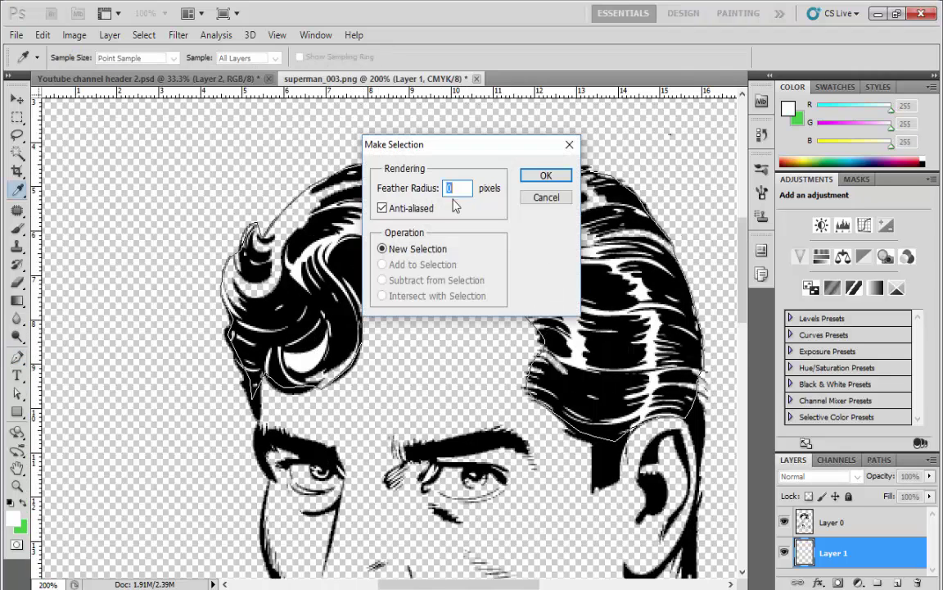
pyautogui.press('Return')
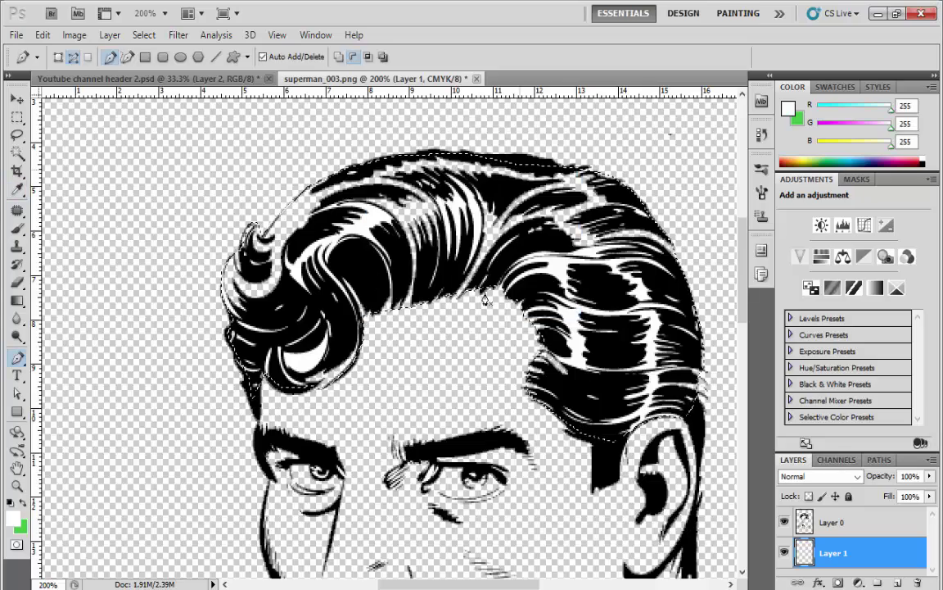
pyautogui.click(42, 34)
pyautogui.click(65, 258)
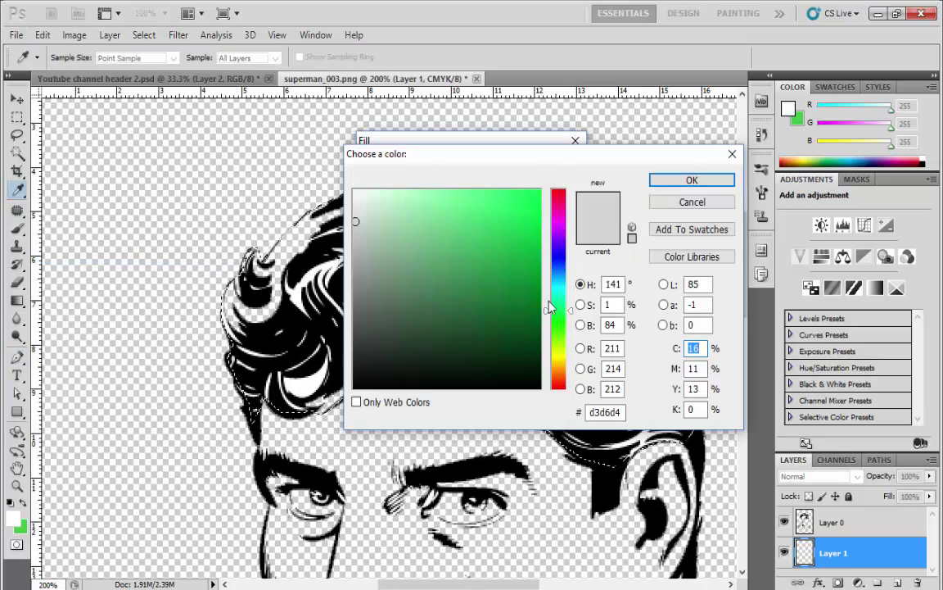
pyautogui.moveTo(551, 305); pyautogui.dragTo(554, 271)
pyautogui.click(495, 248)
pyautogui.click(523, 235)
pyautogui.press('Return')
pyautogui.press('Return')
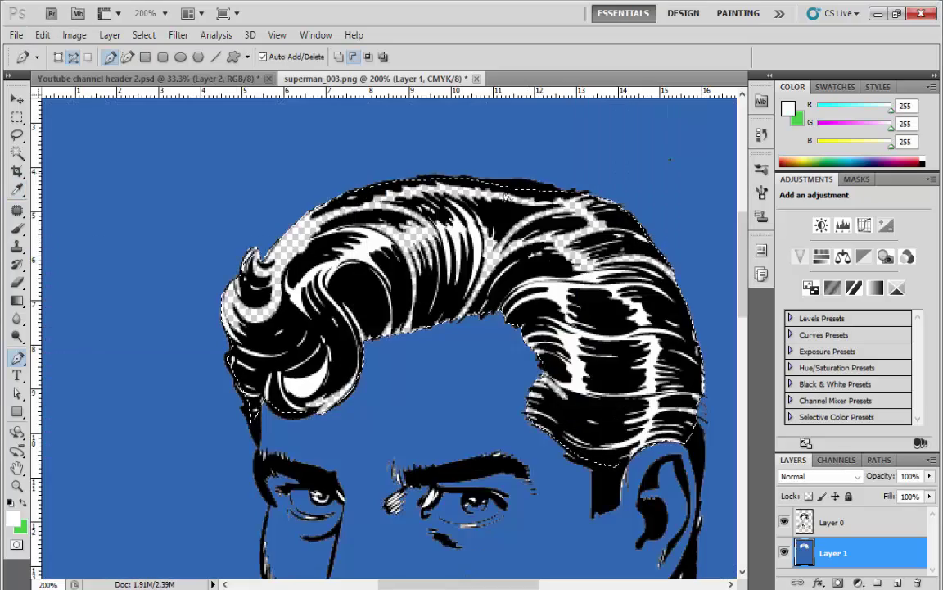
pyautogui.hotkey('ctrl', 'z')
# Invert the selection to the hair, fill it blue, then undo that fill.
pyautogui.click(144, 34)
pyautogui.click(156, 96)
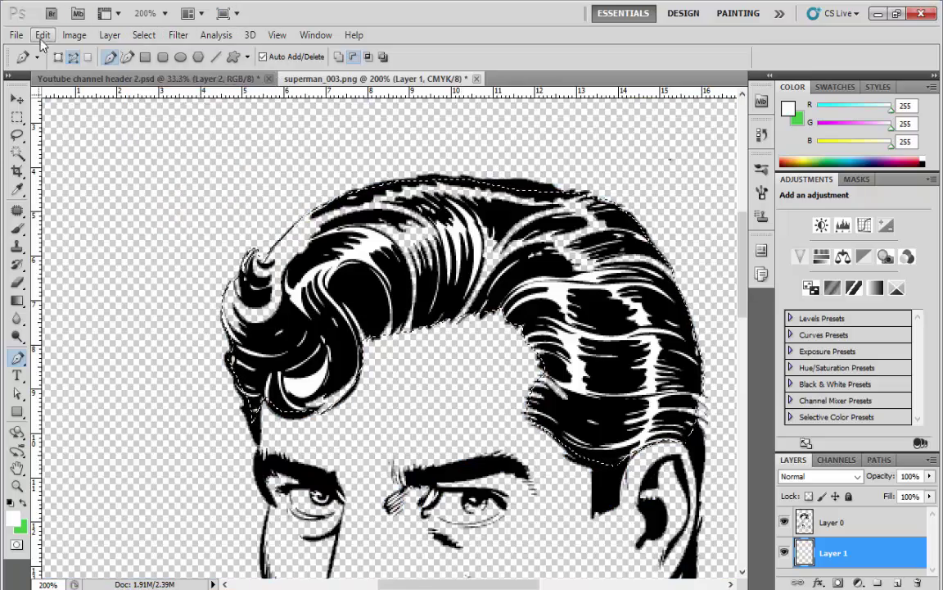
pyautogui.click(43, 34)
pyautogui.click(65, 259)
pyautogui.click(549, 170)
pyautogui.scroll(-1, 174, 254)
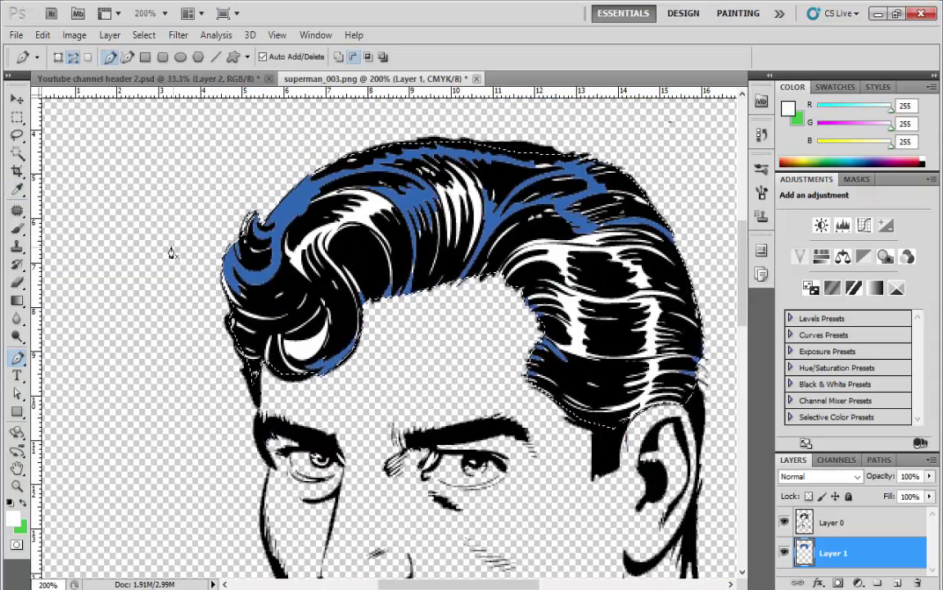
pyautogui.hotkey('ctrl', 'z')
# Refill the hair selection with a brighter blue.
pyautogui.click(43, 34)
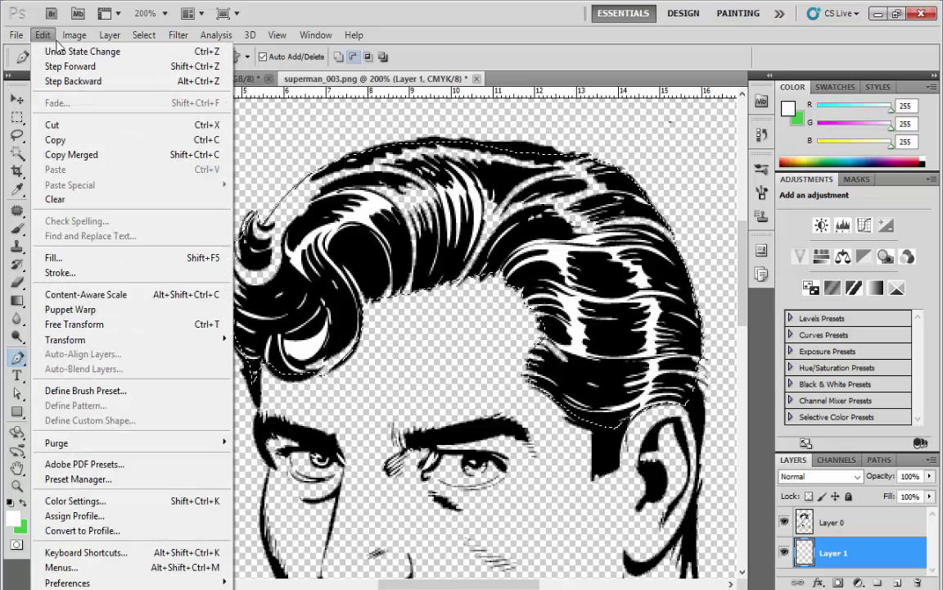
pyautogui.click(65, 254)
pyautogui.click(447, 196)
pyautogui.click(539, 191)
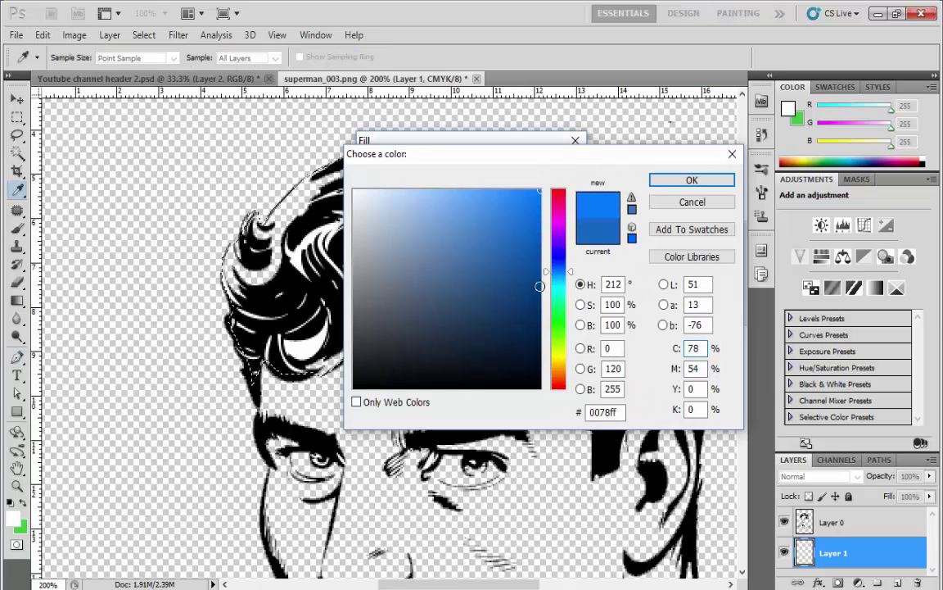
pyautogui.click(558, 277)
pyautogui.click(692, 179)
pyautogui.press('Return')
# On Layer 0, Magic Wand-select the first white streak in the hair and delete it.
pyautogui.press('p')
pyautogui.scroll(-1, 369, 327)
pyautogui.press('w')
pyautogui.scroll(1, 255, 205)
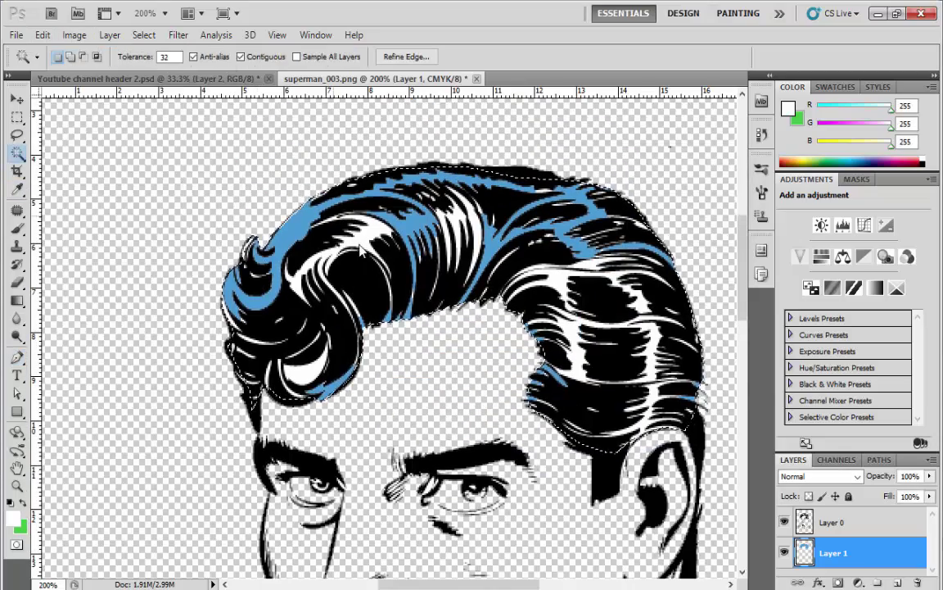
pyautogui.click(831, 522)
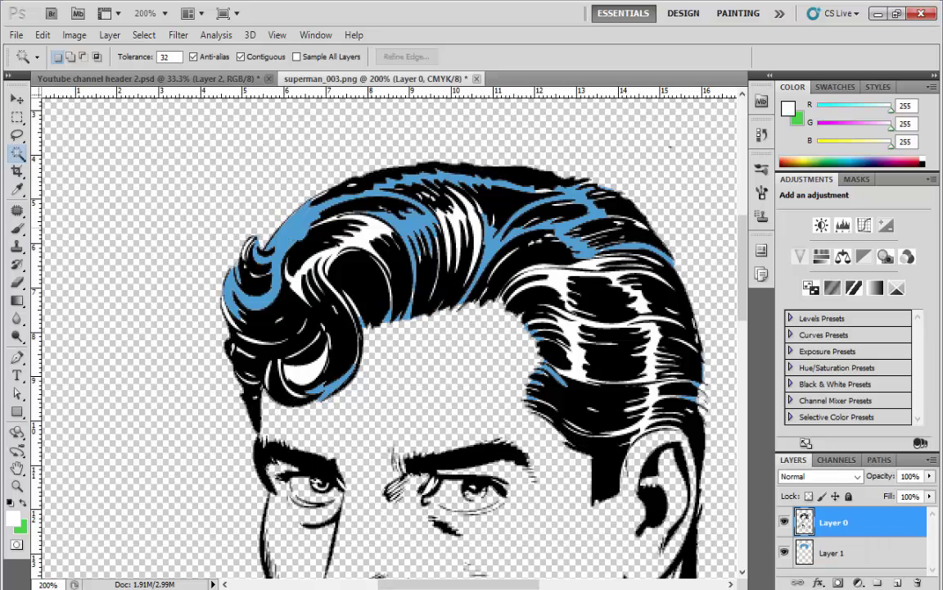
pyautogui.click(295, 246)
pyautogui.press('Delete')
# Delete the remaining white hair streaks, then return to the Pen tool zoomed on the face.
pyautogui.click(508, 271)
pyautogui.press('Delete')
pyautogui.click(590, 360)
pyautogui.press('Delete')
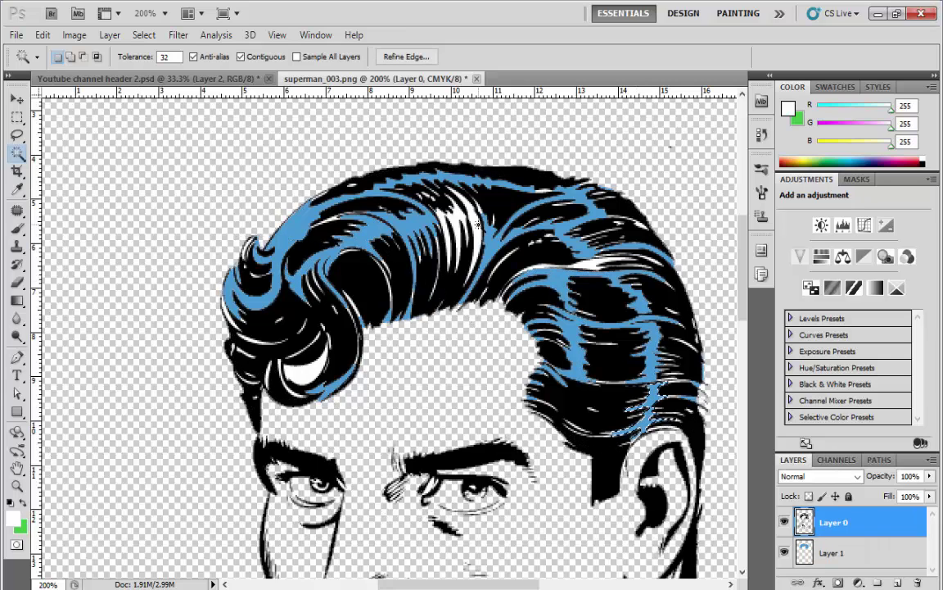
pyautogui.click(446, 217)
pyautogui.scroll(-3, 591, 151)
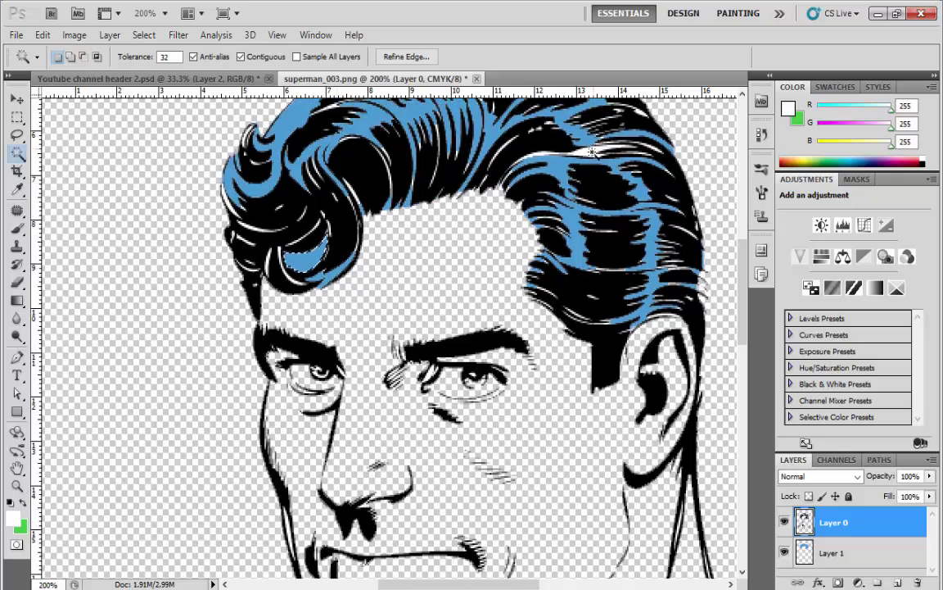
pyautogui.scroll(3, 221, 264)
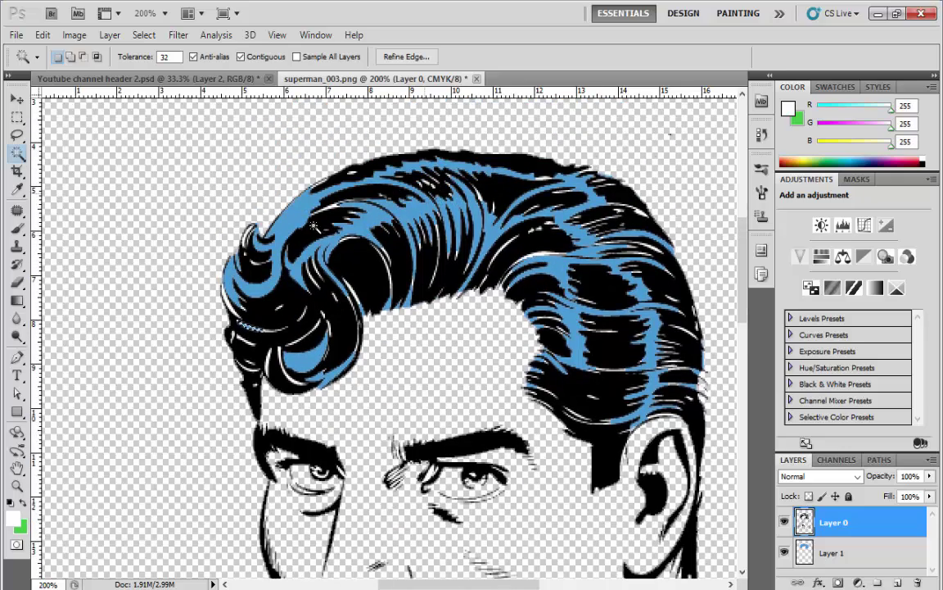
pyautogui.hotkey('ctrl', '-')
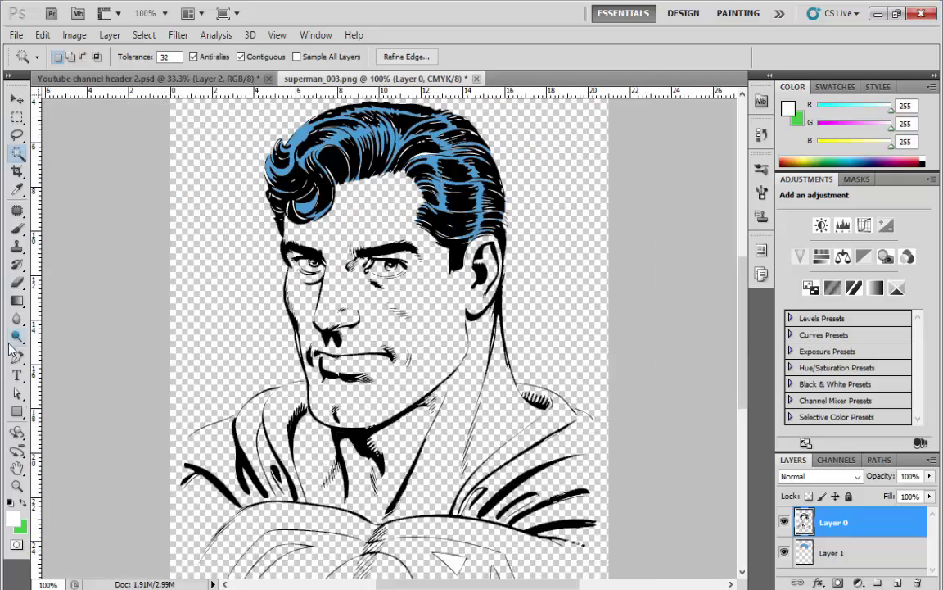
pyautogui.click(16, 357)
pyautogui.hotkey('ctrl', '+')
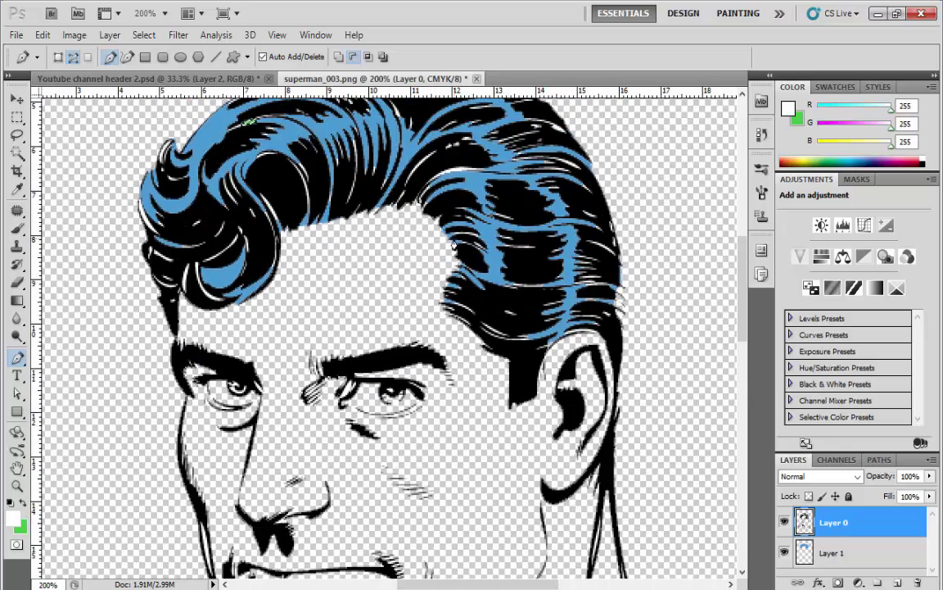
# On Layer 1, place path points around the face, ears and neck down to the chest.
pyautogui.hotkey('alt', '[')
pyautogui.scroll(-5, 312, 318)
pyautogui.scroll(-2, 307, 494)
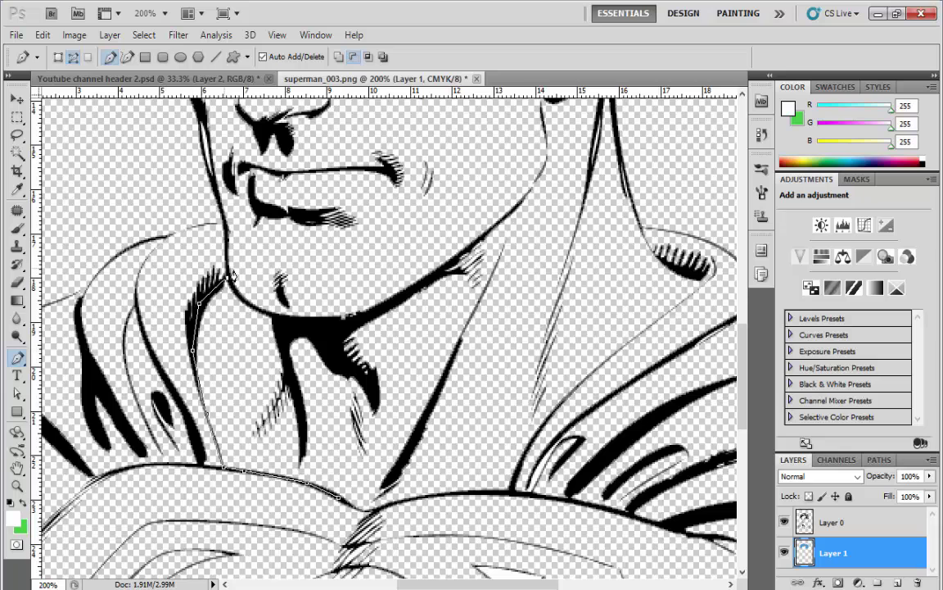
pyautogui.scroll(2, 215, 320)
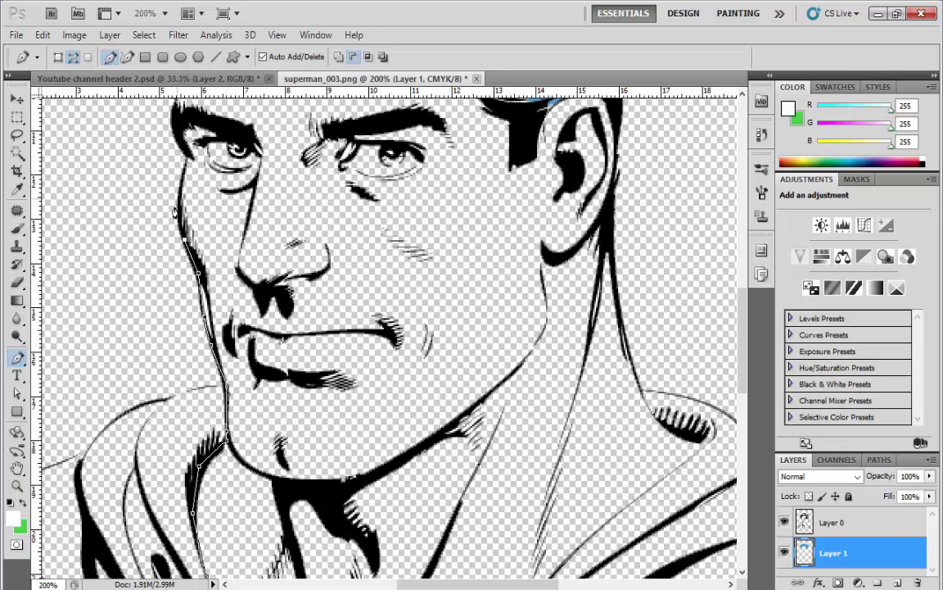
pyautogui.scroll(1, 175, 211)
pyautogui.click(174, 218)
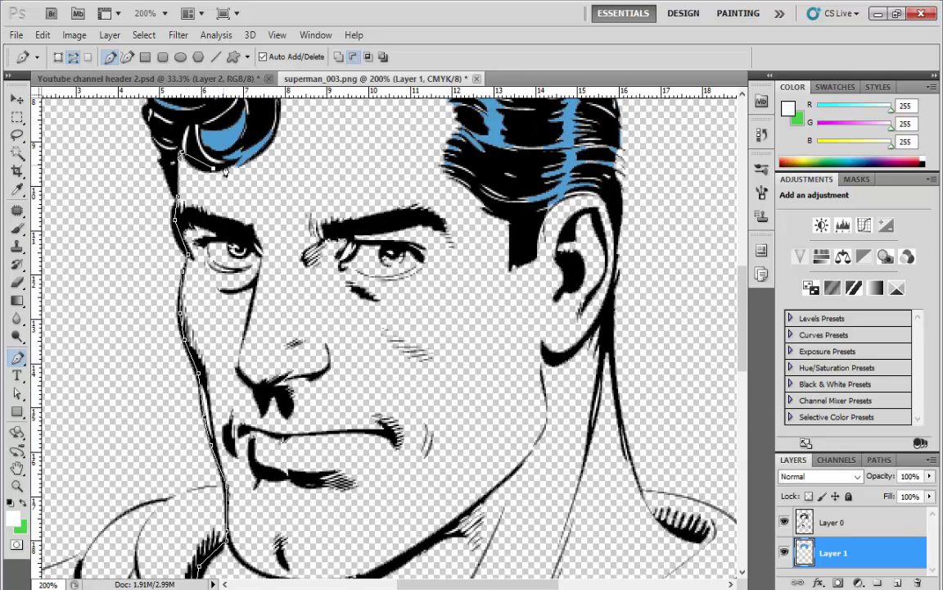
pyautogui.scroll(1, 256, 158)
pyautogui.scroll(1, 395, 180)
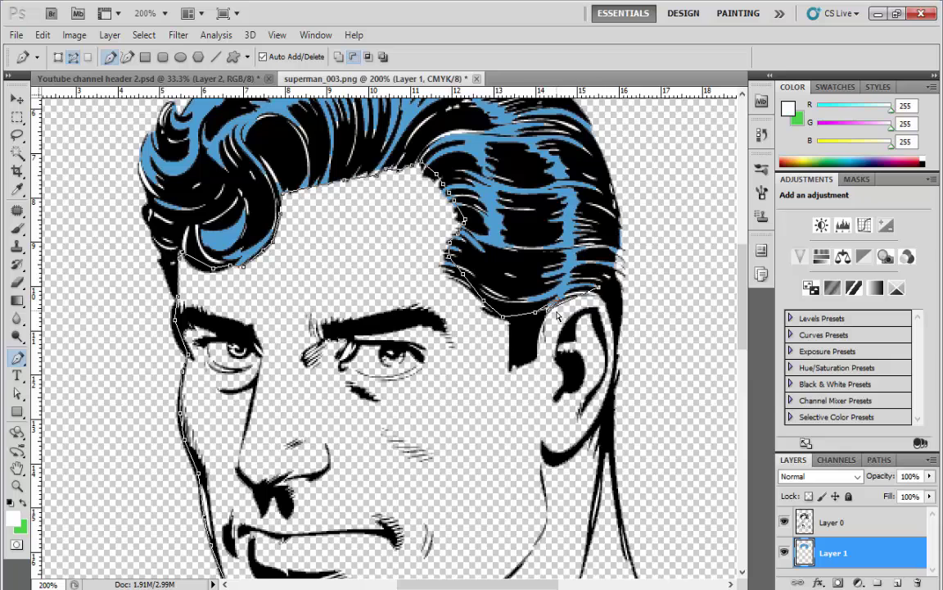
pyautogui.scroll(-1, 614, 325)
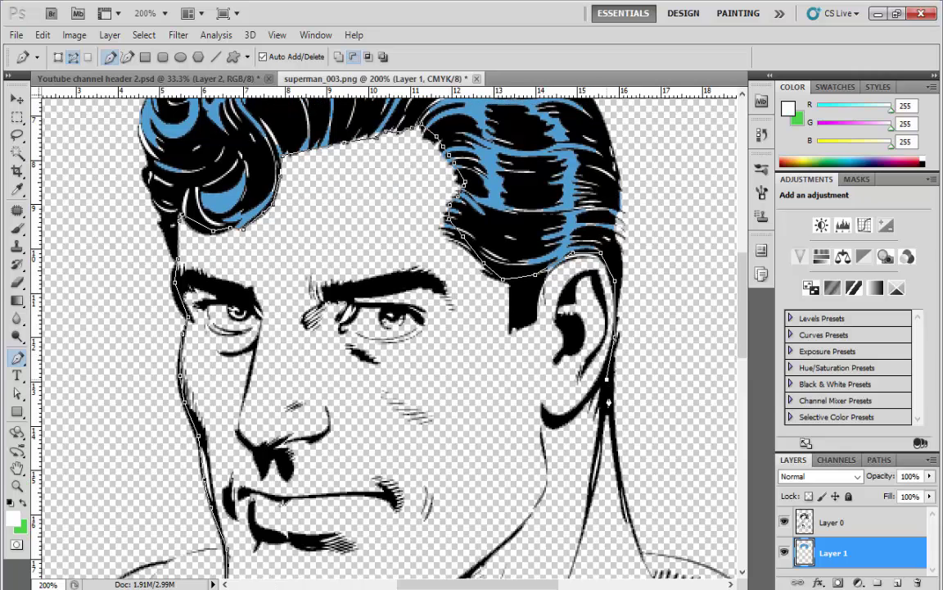
pyautogui.scroll(-1, 623, 360)
pyautogui.scroll(-1, 633, 399)
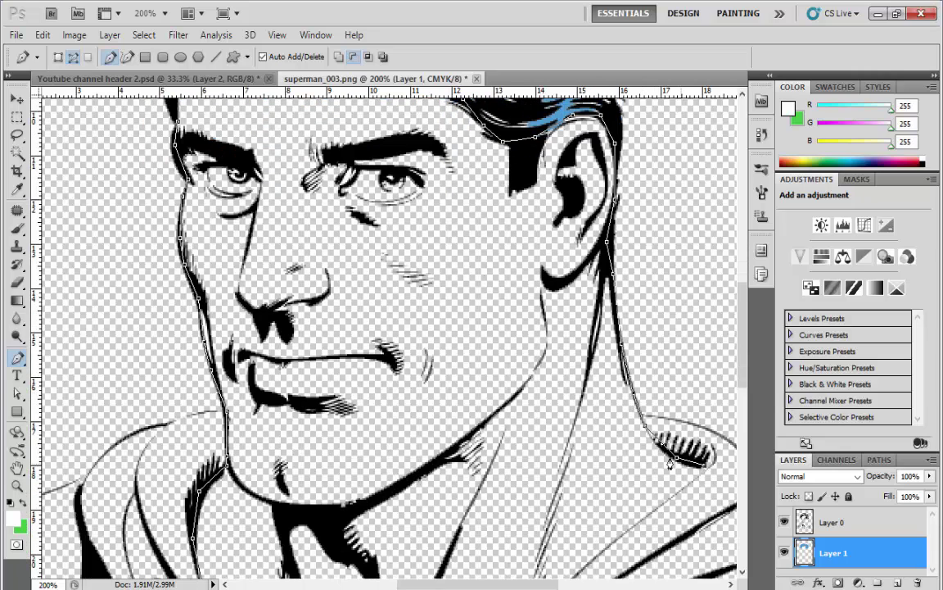
pyautogui.scroll(-3, 670, 464)
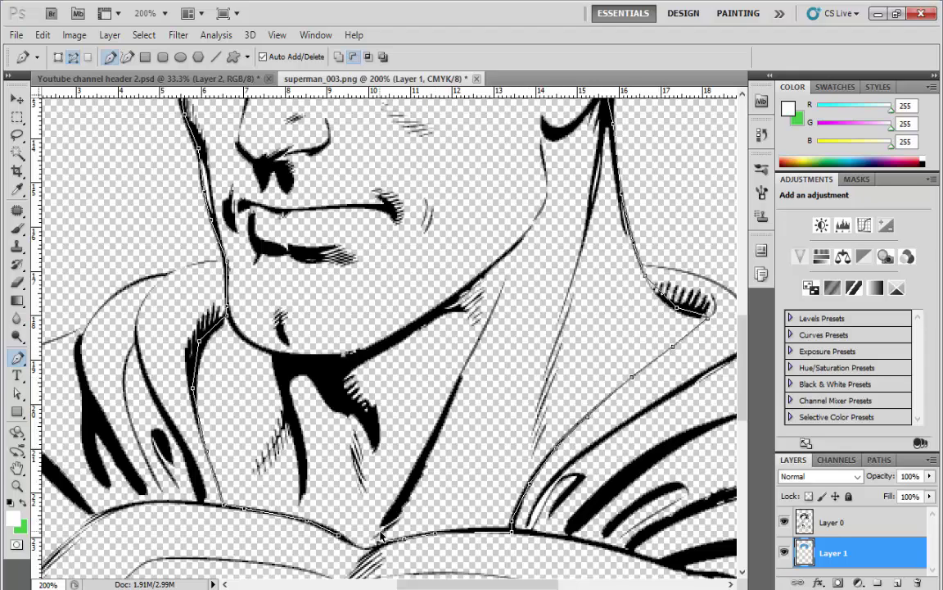
pyautogui.hotkey('ctrl', '-')
# Turn the face path into a selection and fill it with a beige skin tone.
pyautogui.scroll(2, 280, 246)
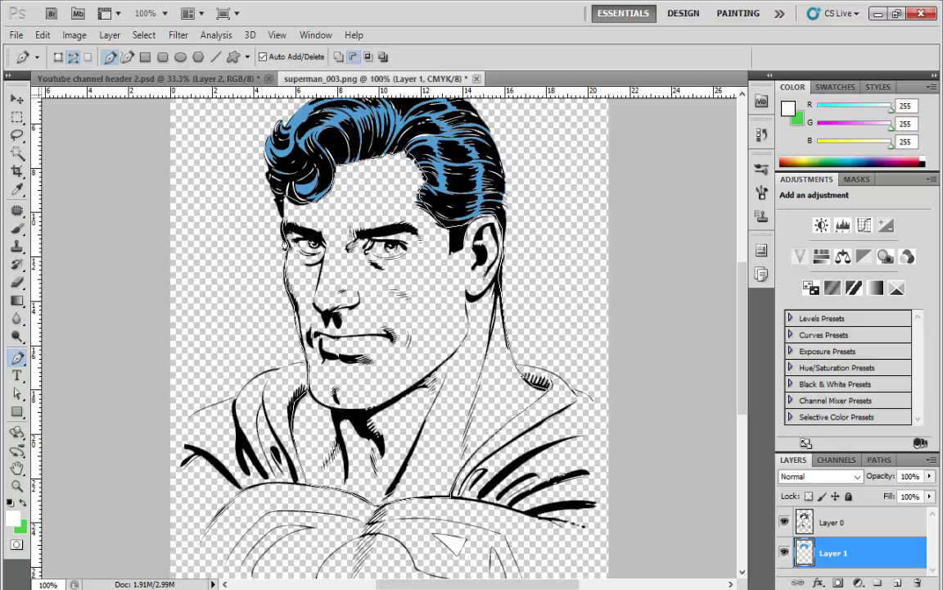
pyautogui.rightClick(280, 246)
pyautogui.click(152, 131)
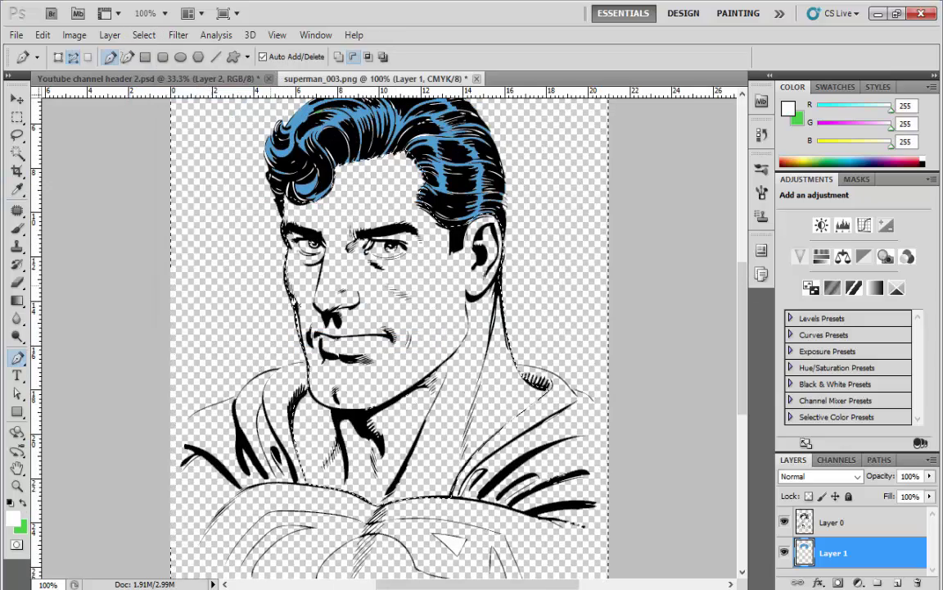
pyautogui.click(43, 35)
pyautogui.click(66, 230)
pyautogui.click(463, 185)
pyautogui.click(539, 370)
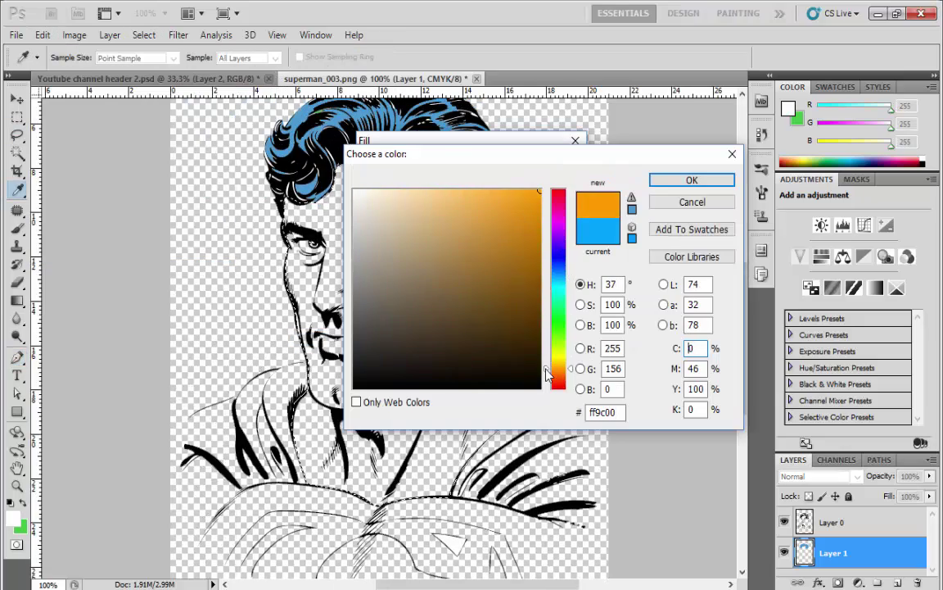
pyautogui.click(417, 192)
pyautogui.click(664, 177)
pyautogui.click(552, 172)
# Zoom in on the eyes and turn the first eye outline into a selection.
pyautogui.press('p')
pyautogui.scroll(-3, 353, 290)
pyautogui.scroll(3, 344, 271)
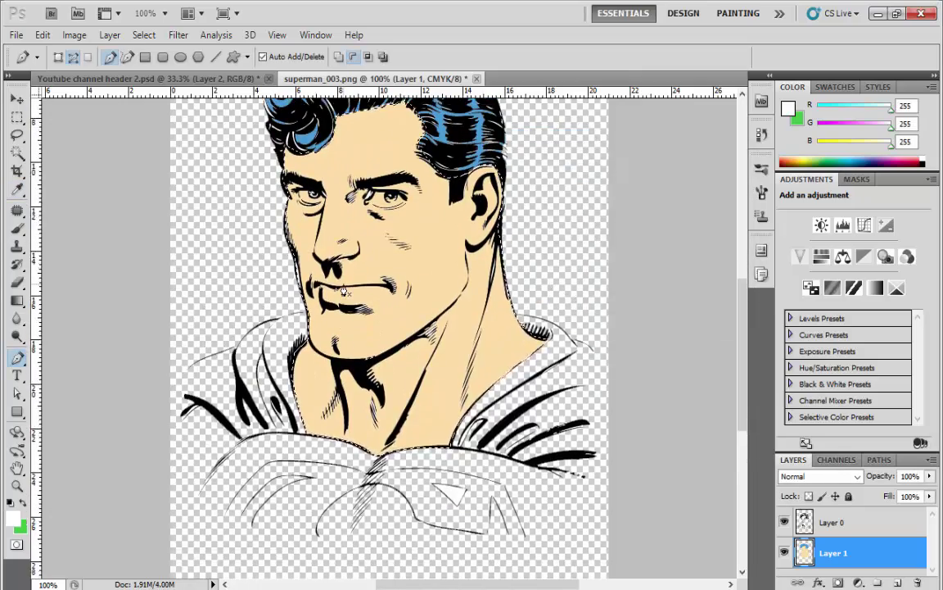
pyautogui.hotkey('ctrl', '+')
pyautogui.moveTo(319, 230); pyautogui.dragTo(380, 308)
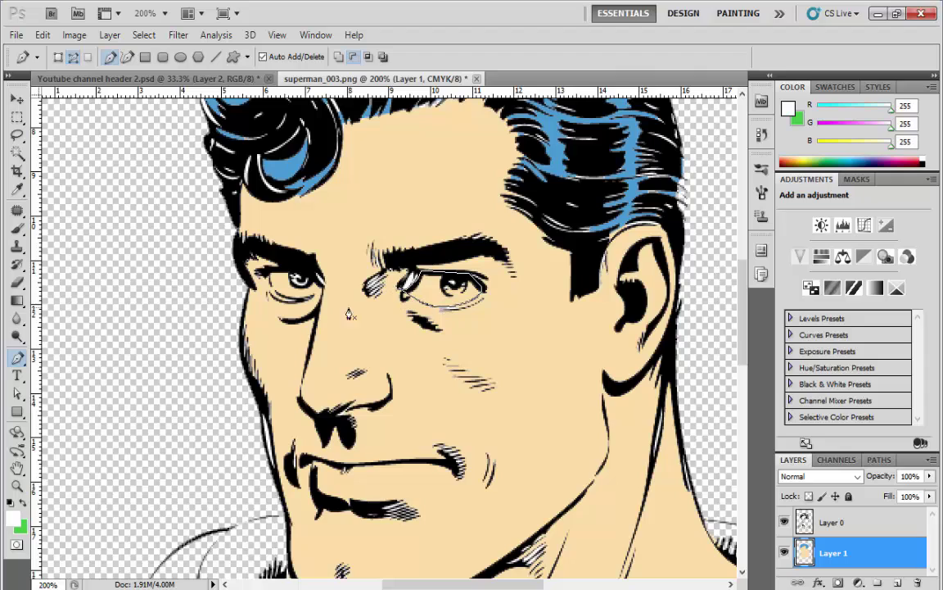
pyautogui.rightClick(382, 270)
pyautogui.click(443, 336)
pyautogui.press('Return')
# Fill the first eye's selection with white.
pyautogui.hotkey('ctrl', '0')
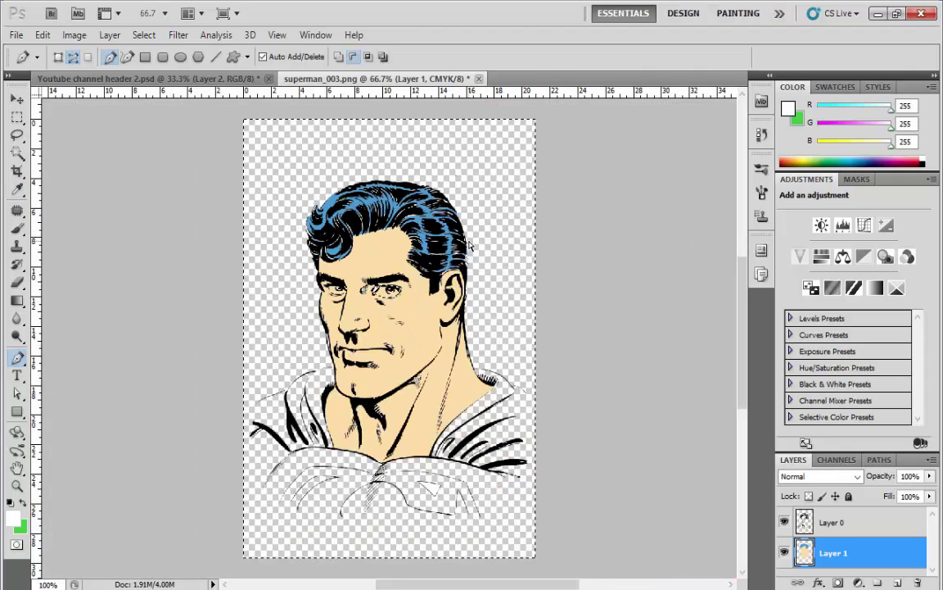
pyautogui.hotkey('ctrl', '+')
pyautogui.hotkey('ctrl', '+')
pyautogui.click(43, 34)
pyautogui.click(57, 257)
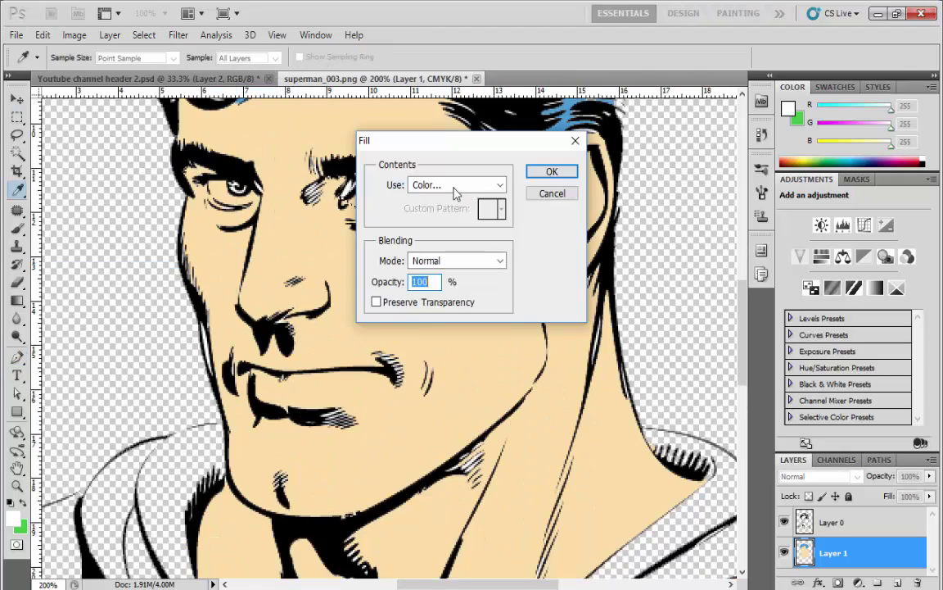
pyautogui.click(456, 185)
pyautogui.click(442, 231)
pyautogui.click(664, 179)
pyautogui.click(551, 171)
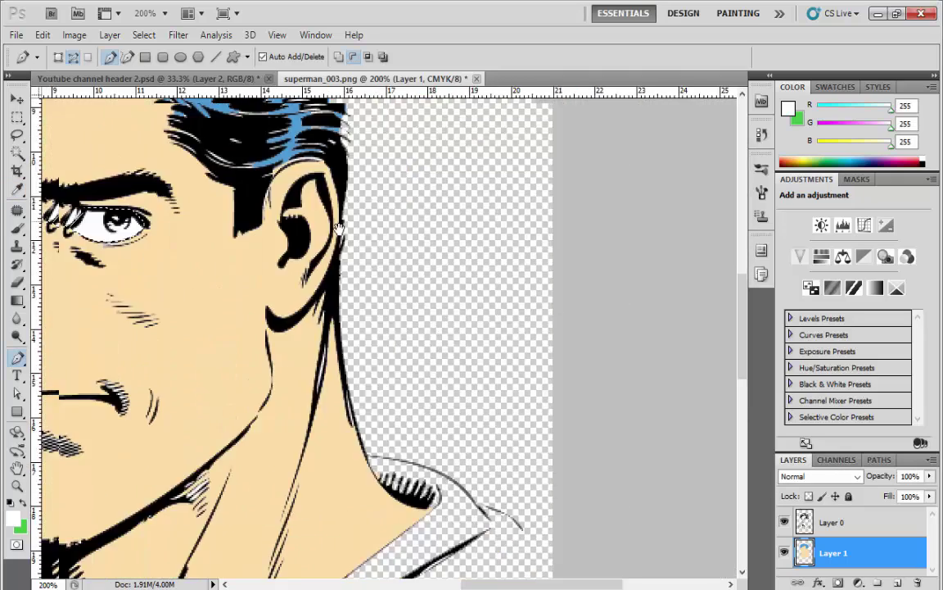
# Trace the other eye's lower lid, make it a selection and set Fill to a custom colour.
pyautogui.moveTo(339, 227); pyautogui.dragTo(756, 355)
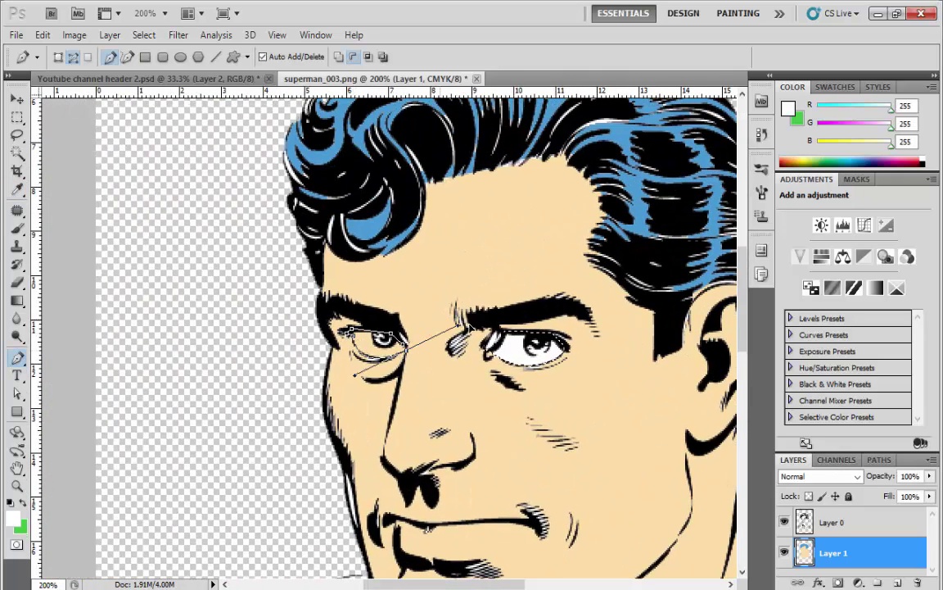
pyautogui.click(358, 356)
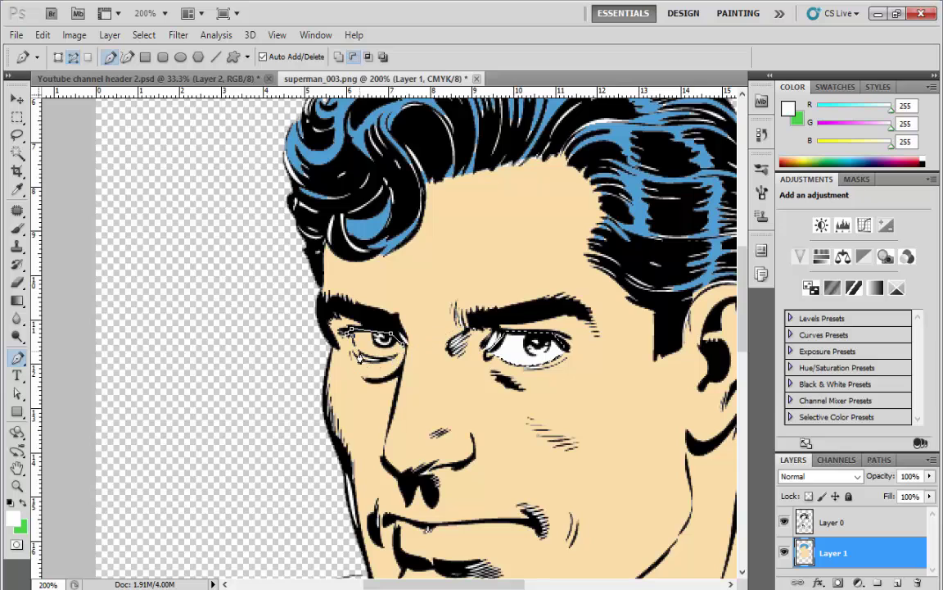
pyautogui.rightClick(404, 352)
pyautogui.click(422, 432)
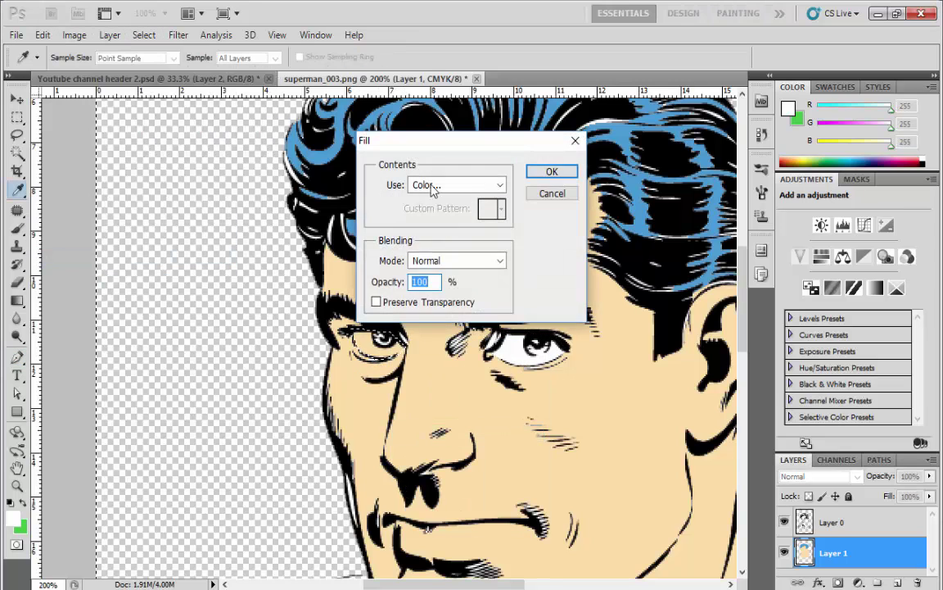
pyautogui.hotkey('shift', 'F5')
pyautogui.click(453, 183)
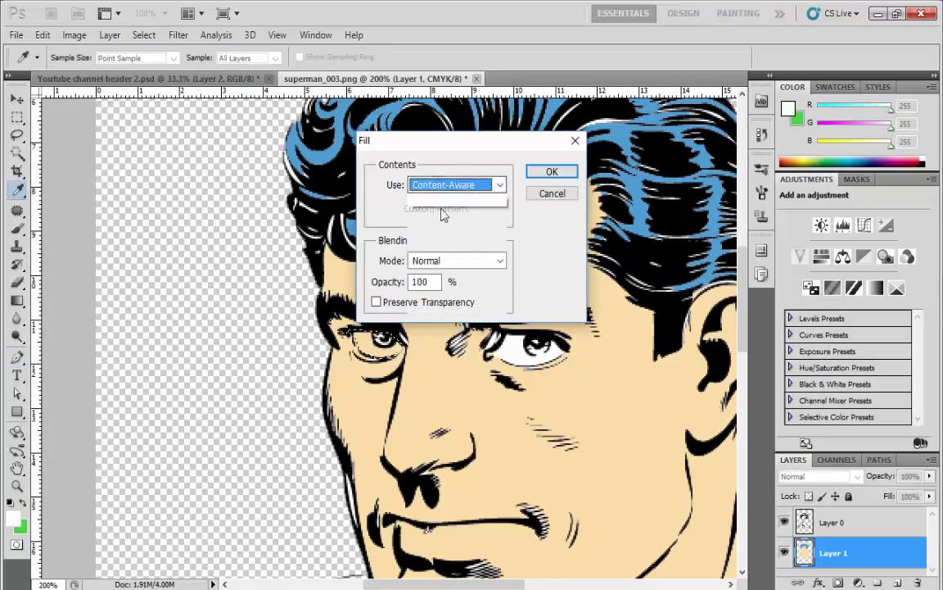
pyautogui.click(453, 196)
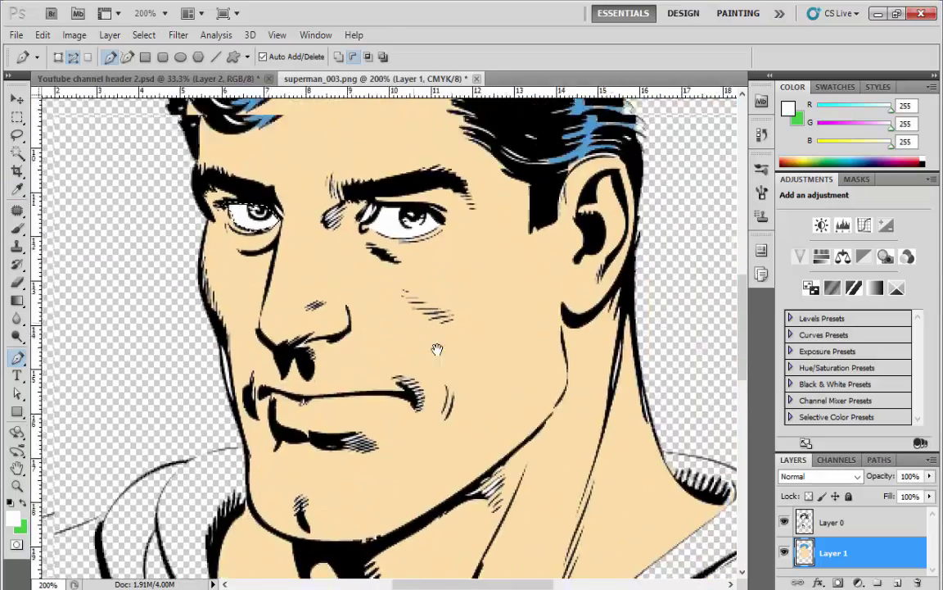
# Curve a path along the forehead hairline around the hair curl and make it a selection.
pyautogui.moveTo(461, 197); pyautogui.dragTo(474, 287)
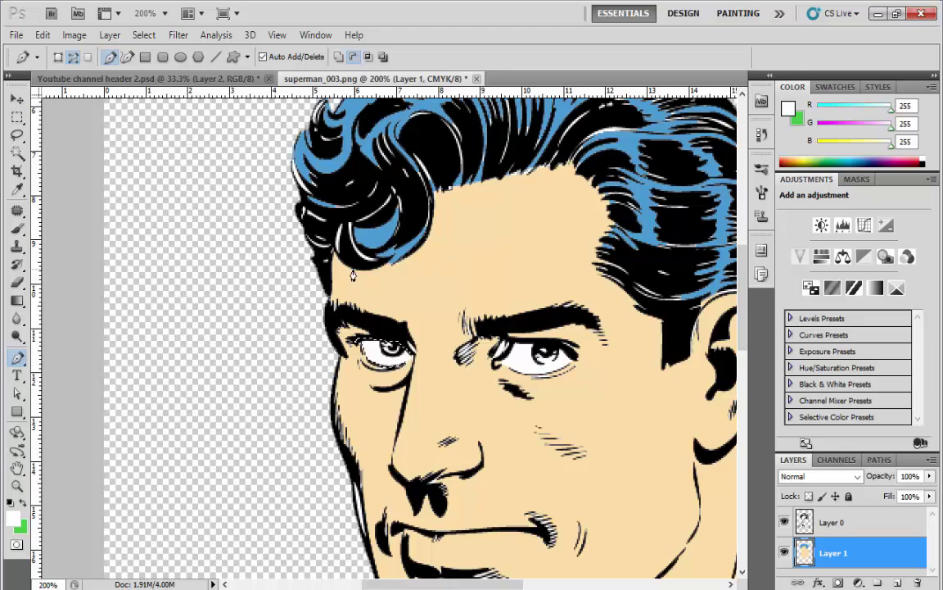
pyautogui.moveTo(353, 270); pyautogui.dragTo(235, 244)
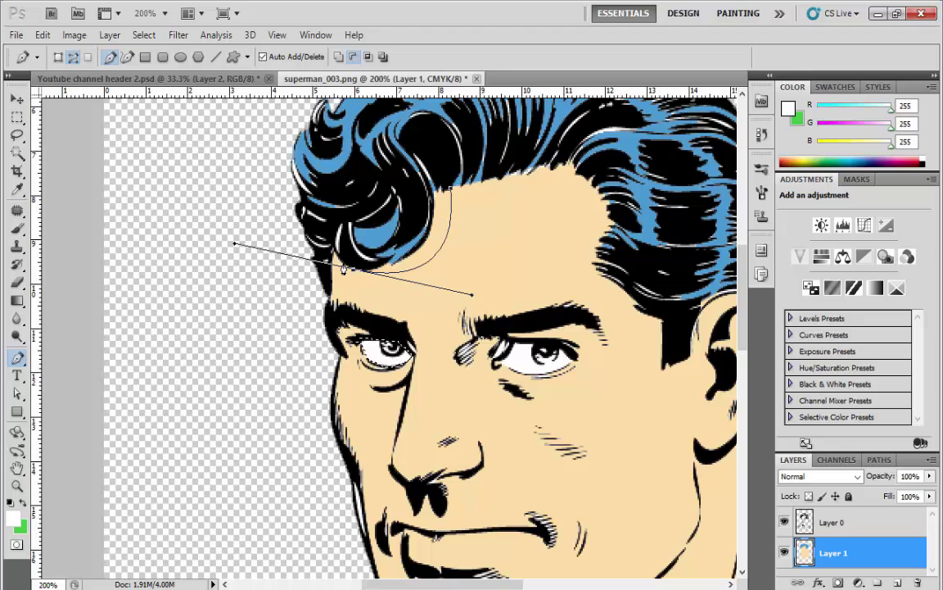
pyautogui.rightClick(437, 251)
pyautogui.click(459, 303)
pyautogui.click(480, 159)
# Fill the temple selection with a darker skin shadow tone.
pyautogui.click(43, 34)
pyautogui.click(49, 255)
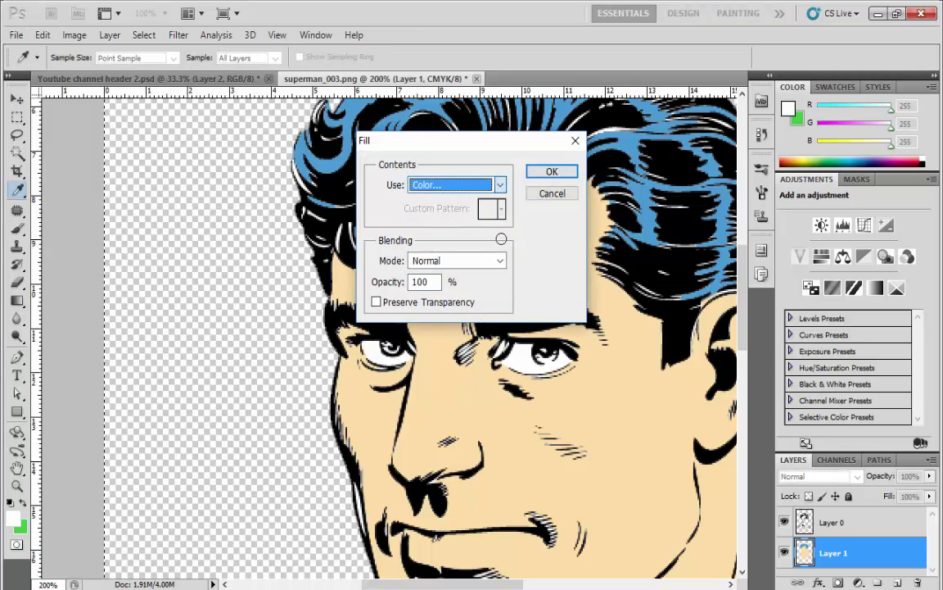
pyautogui.click(421, 213)
pyautogui.click(720, 178)
pyautogui.click(552, 171)
pyautogui.press('p')
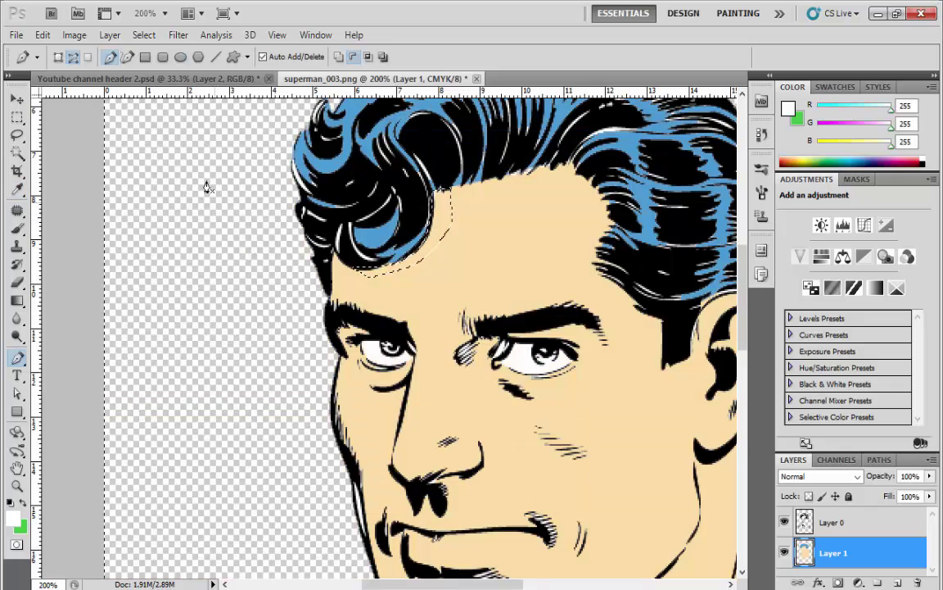
# Close the accidentally opened Brush panel and reapply the shadow fill to the temple.
pyautogui.click(144, 35)
pyautogui.click(143, 34)
pyautogui.click(43, 34)
pyautogui.press('F5')
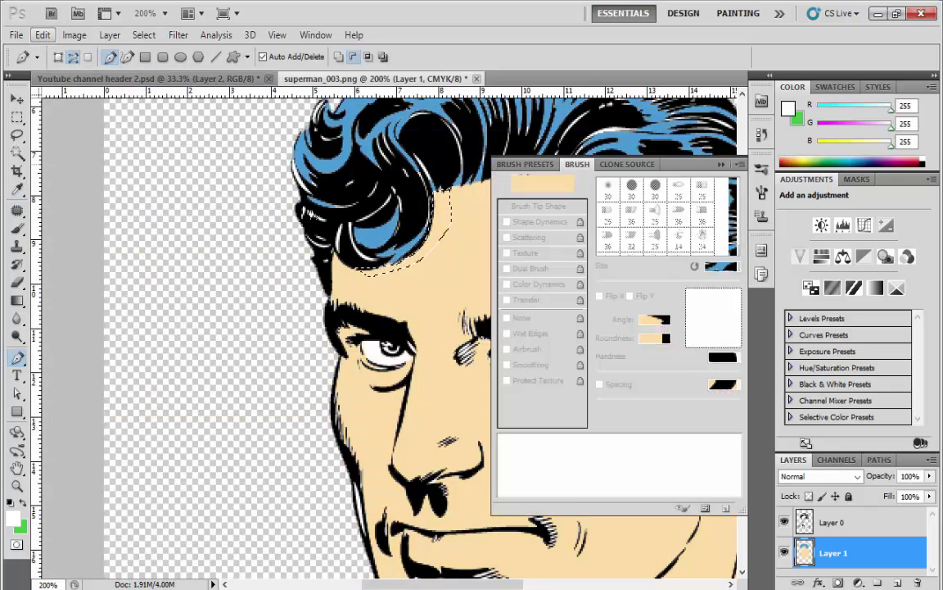
pyautogui.press('F5')
pyautogui.click(42, 34)
pyautogui.click(49, 255)
pyautogui.click(552, 170)
pyautogui.scroll(-3, 340, 238)
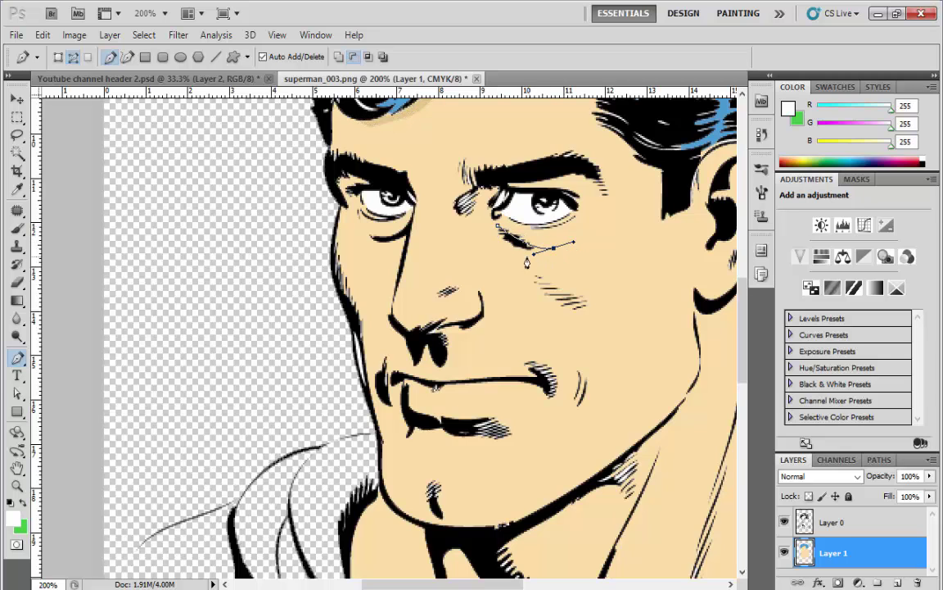
# Turn the under-eye path into a selection and fill it with the darker skin shadow.
pyautogui.rightClick(512, 231)
pyautogui.click(565, 331)
pyautogui.click(546, 177)
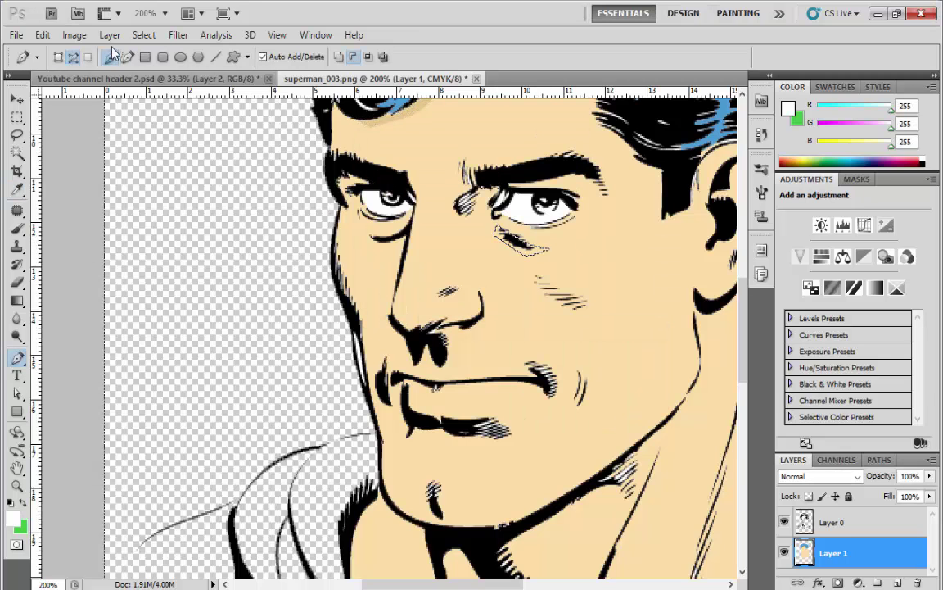
pyautogui.click(43, 35)
pyautogui.press('Escape')
pyautogui.click(143, 35)
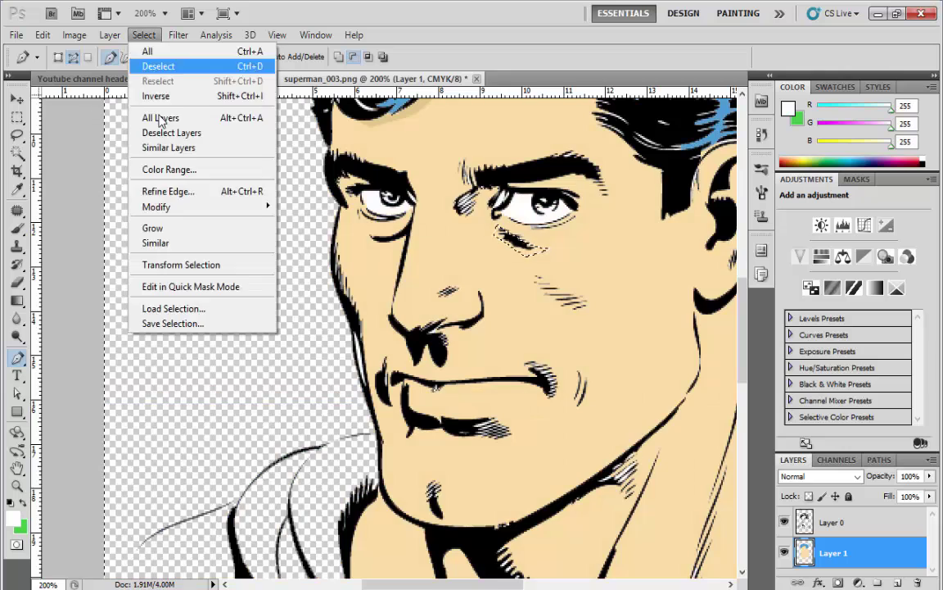
pyautogui.click(143, 97)
pyautogui.click(42, 34)
pyautogui.press('Escape')
pyautogui.scroll(-3, 713, 239)
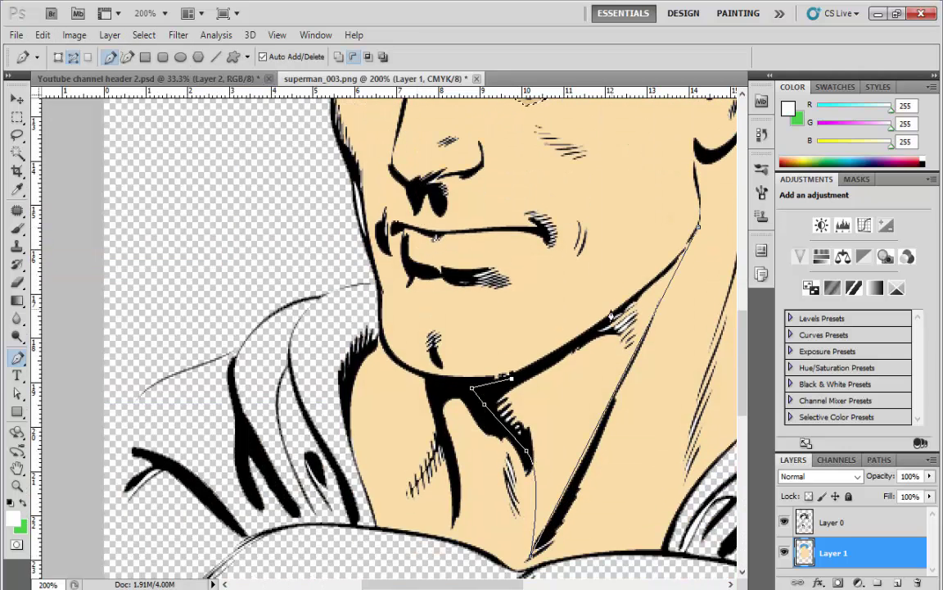
# Select the neck path, invert it, and fill the neck shadow with the shadow tone.
pyautogui.rightClick(628, 385)
pyautogui.click(655, 397)
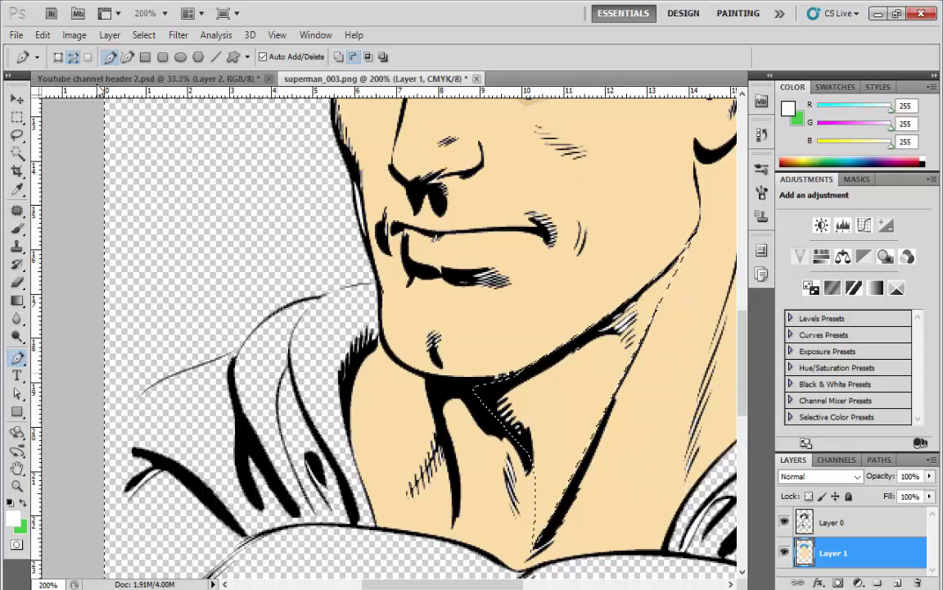
pyautogui.click(143, 35)
pyautogui.click(145, 97)
pyautogui.click(43, 35)
pyautogui.press('Escape')
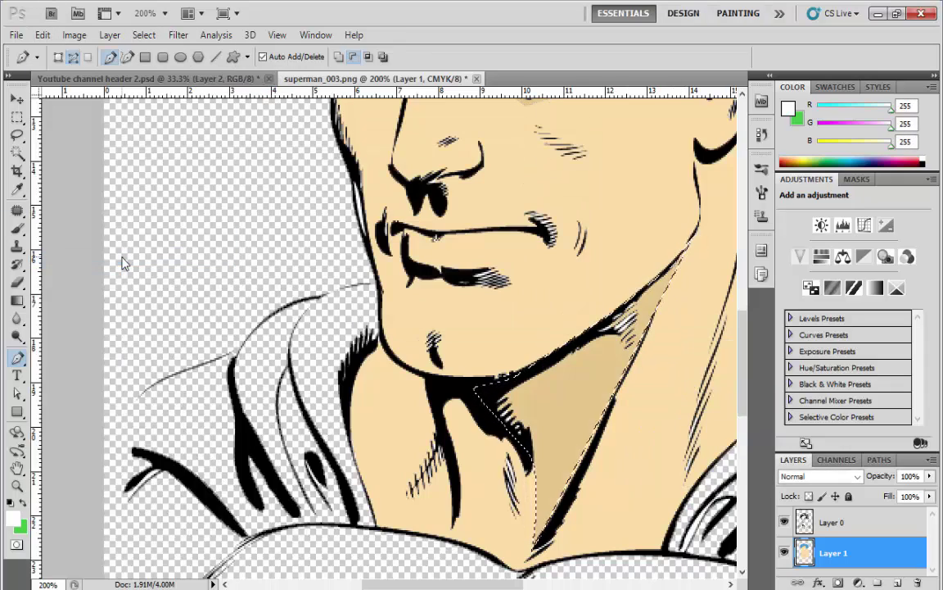
pyautogui.hotkey('ctrl', '-')
pyautogui.hotkey('ctrl', '+')
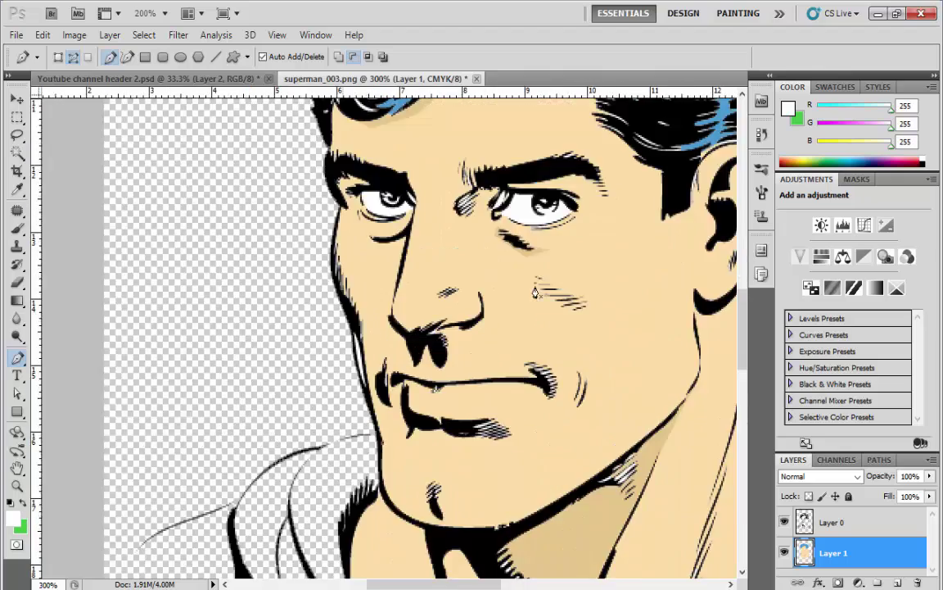
pyautogui.hotkey('ctrl', '+')
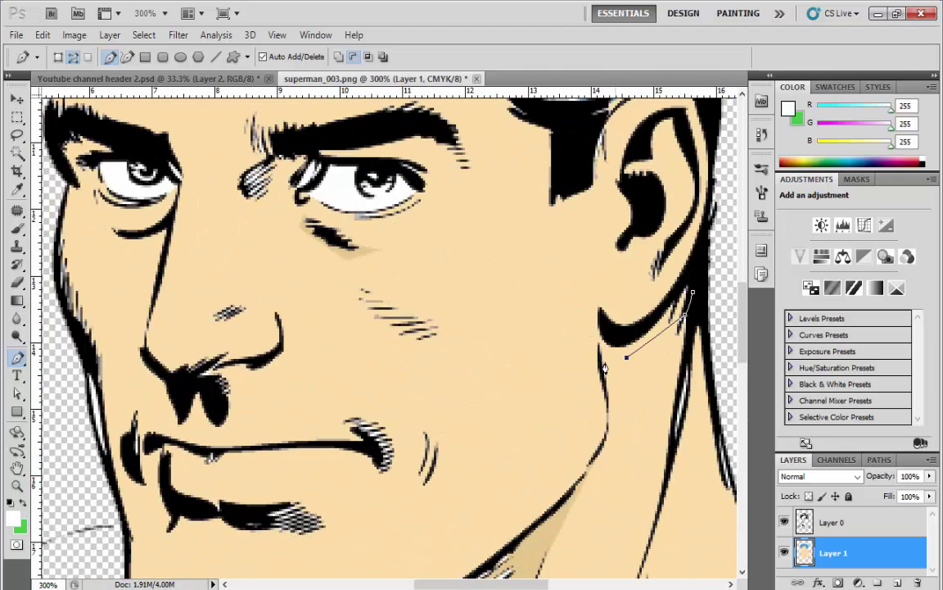
# Close the ear-shadow path, select and invert it, and fill the shadow along the jaw.
pyautogui.rightClick(647, 334)
pyautogui.click(675, 345)
pyautogui.click(543, 174)
pyautogui.click(16, 35)
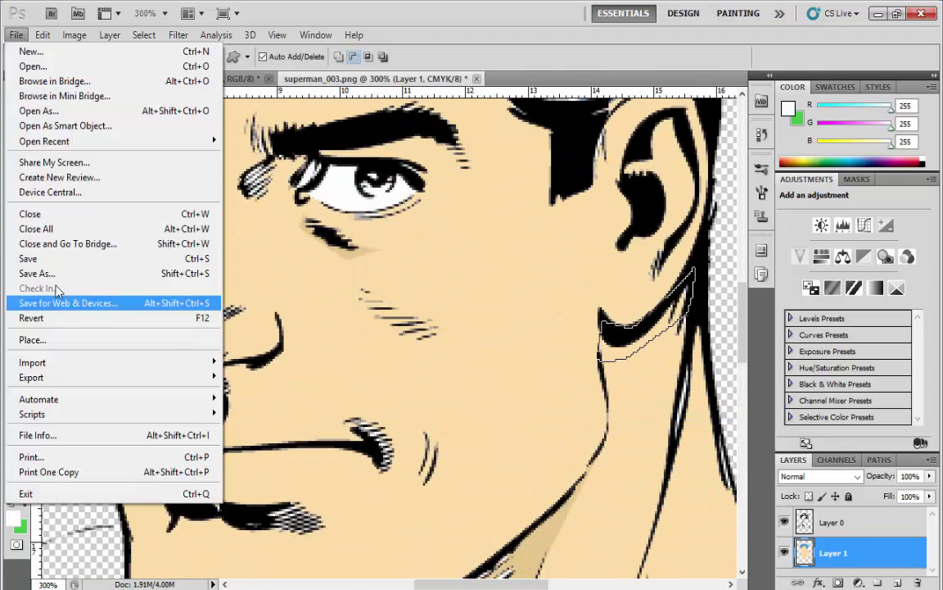
pyautogui.click(154, 92)
pyautogui.click(43, 34)
pyautogui.press('Escape')
pyautogui.scroll(-1, 183, 354)
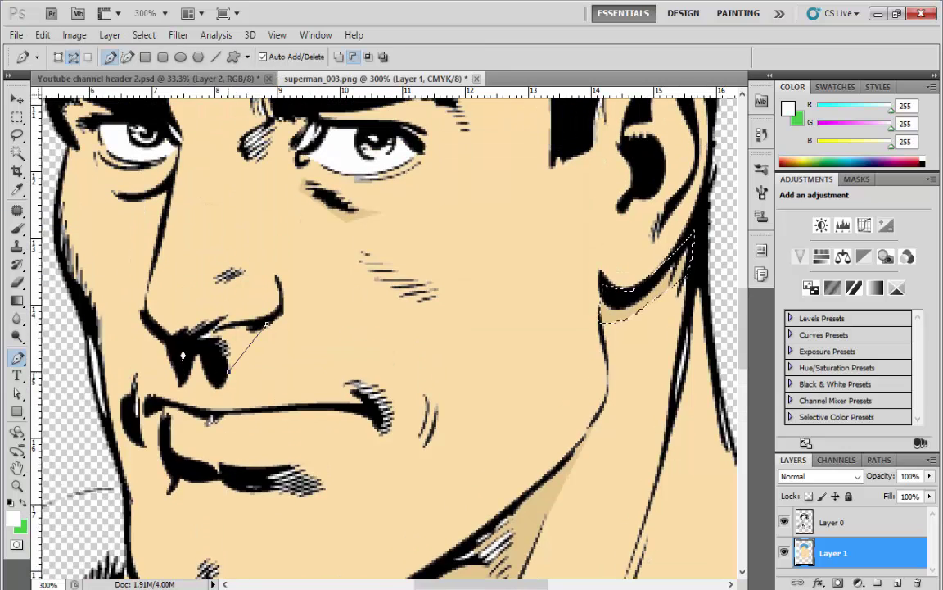
# Turn the nose-side path into a selection and fill it with the shadow tone.
pyautogui.click(74, 34)
pyautogui.rightClick(213, 346)
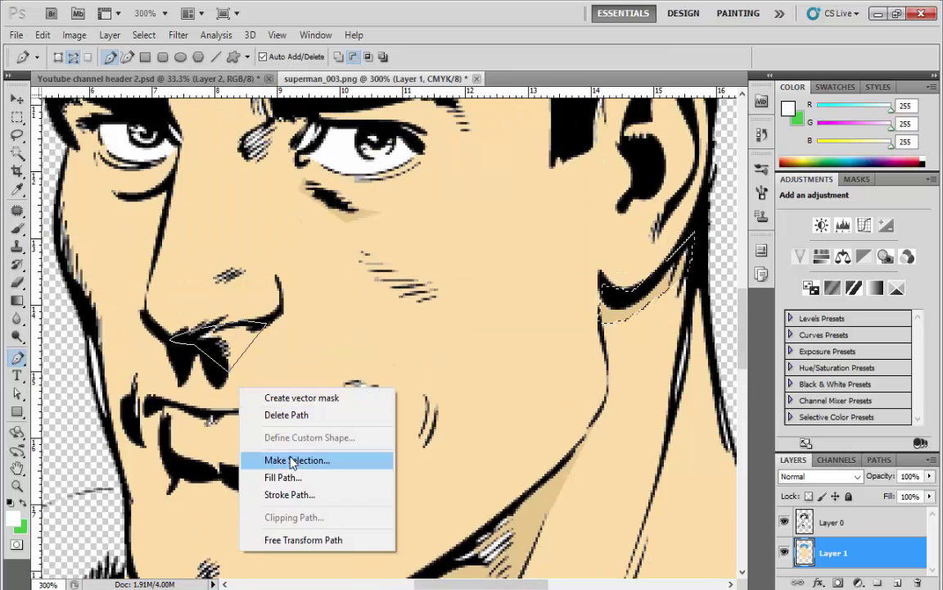
pyautogui.click(254, 414)
pyautogui.press('Return')
pyautogui.click(43, 34)
pyautogui.click(66, 244)
pyautogui.press('Return')
pyautogui.scroll(-3, 189, 384)
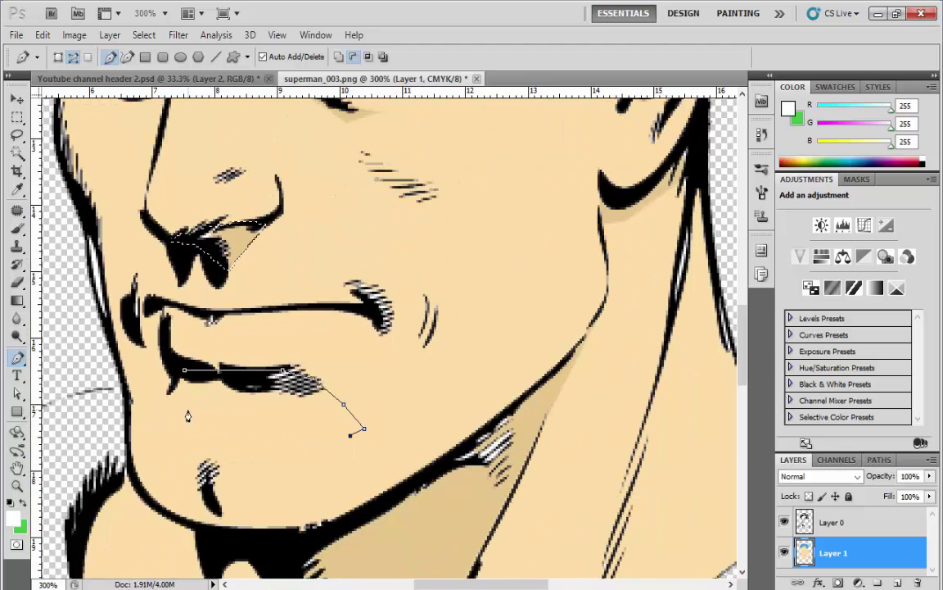
# Trace the area below the lower lip and convert that path into a selection.
pyautogui.click(150, 429)
pyautogui.rightClick(242, 435)
pyautogui.click(270, 459)
pyautogui.press('Return')
pyautogui.click(177, 35)
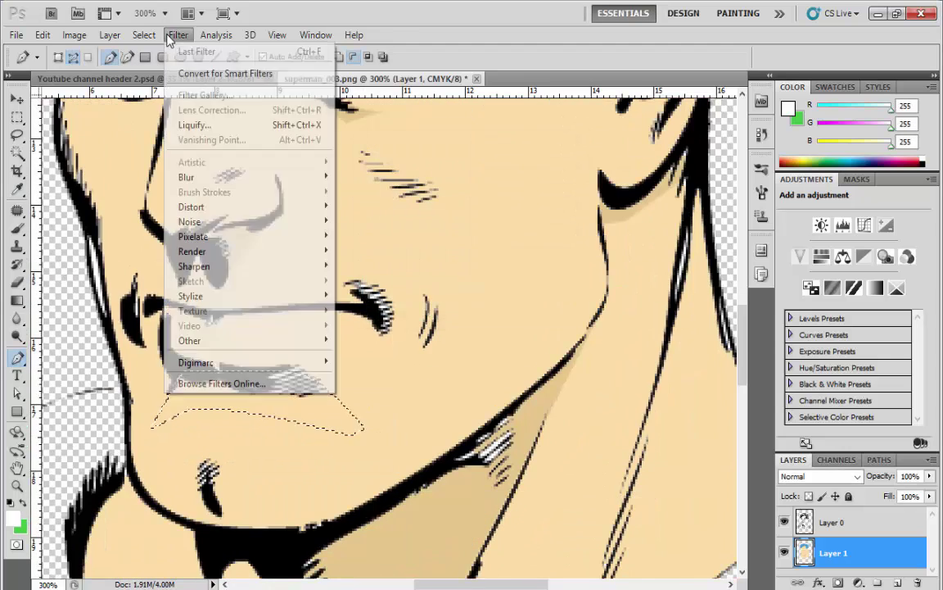
pyautogui.click(148, 95)
pyautogui.hotkey('ctrl', '0')
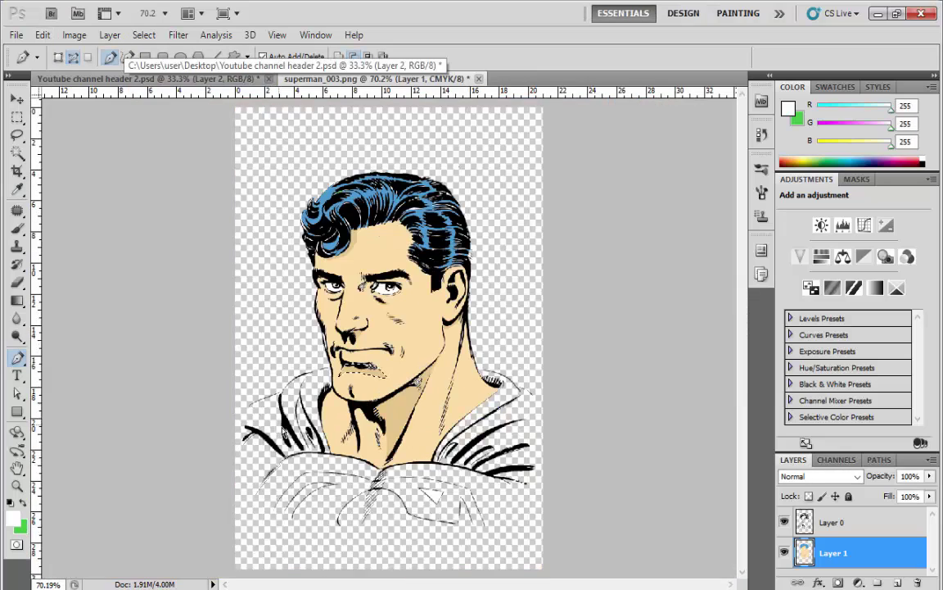
pyautogui.hotkey('ctrl', '-')
pyautogui.hotkey('ctrl', '+')
pyautogui.hotkey('ctrl', '+')
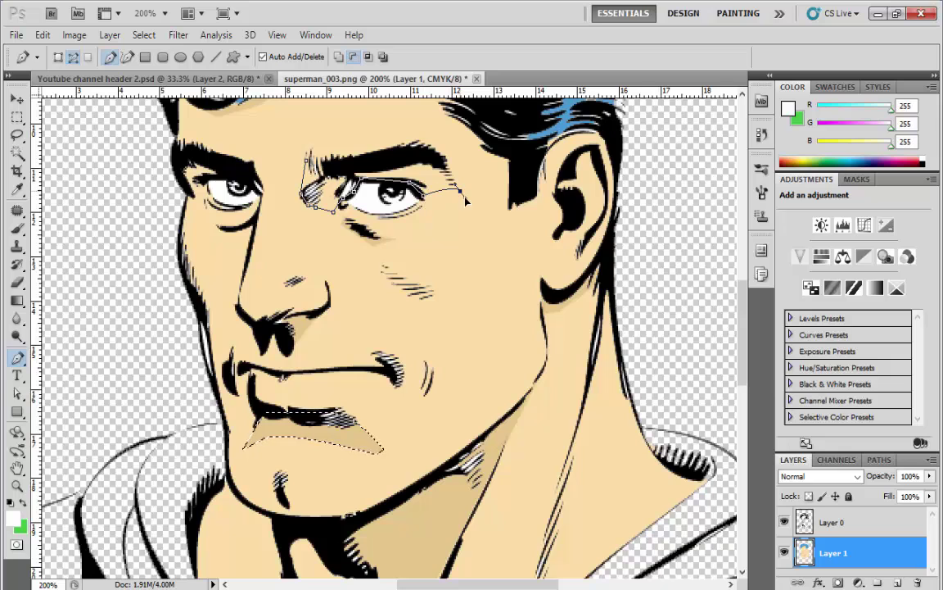
# Select and invert the eyebrow path, then fill the shadow under the brow.
pyautogui.rightClick(306, 164)
pyautogui.click(380, 249)
pyautogui.press('Return')
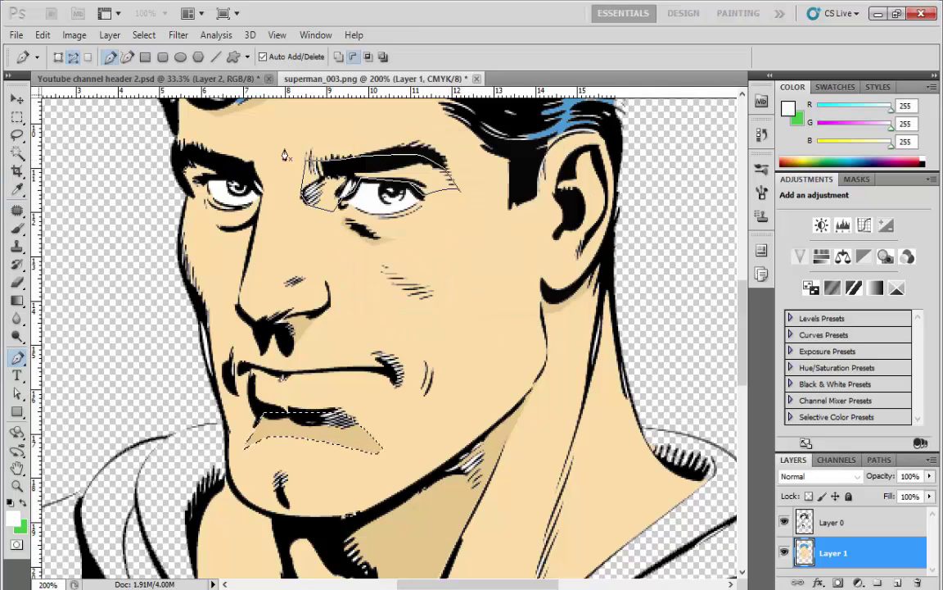
pyautogui.click(144, 34)
pyautogui.click(148, 95)
pyautogui.hotkey('shift', 'F5')
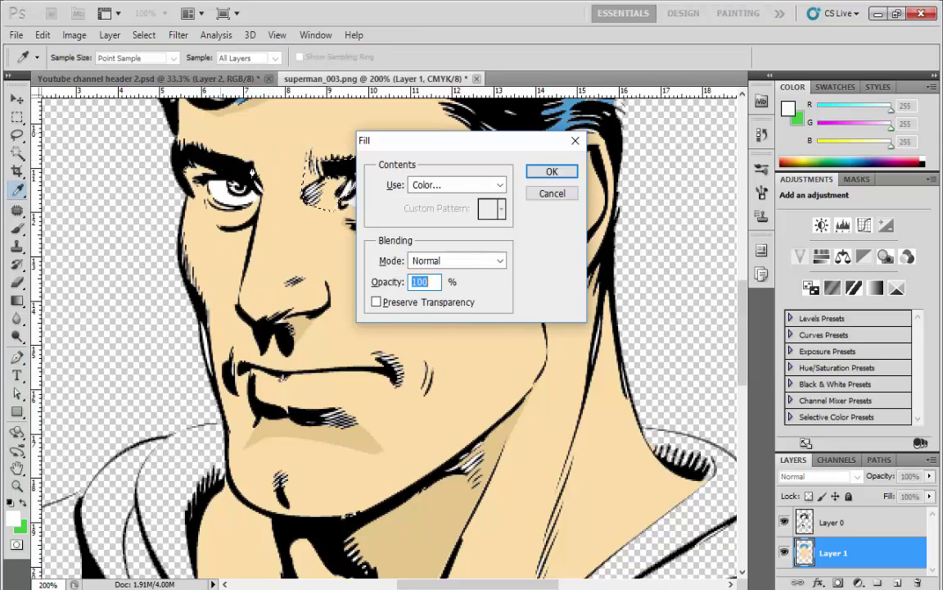
pyautogui.press('Return')
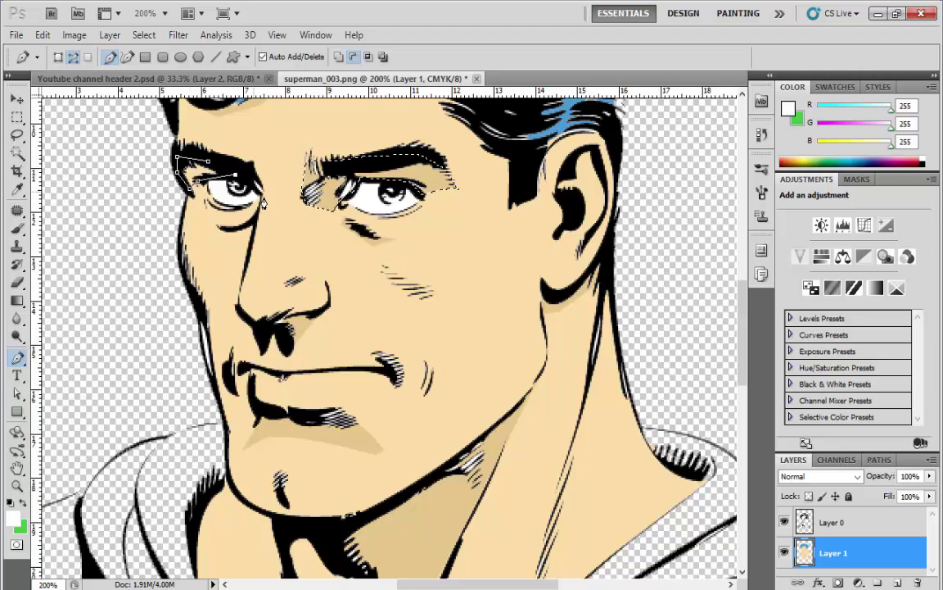
# Extend the eye path along the lower eyelid and fill the shadow around the left eye.
pyautogui.click(259, 214)
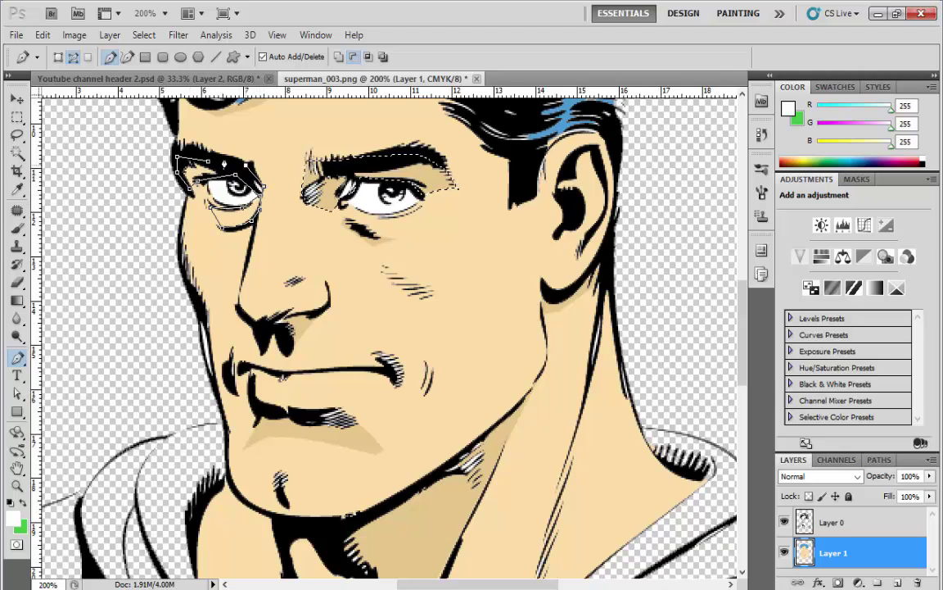
pyautogui.rightClick(197, 145)
pyautogui.click(262, 242)
pyautogui.click(144, 35)
pyautogui.click(147, 95)
pyautogui.click(43, 34)
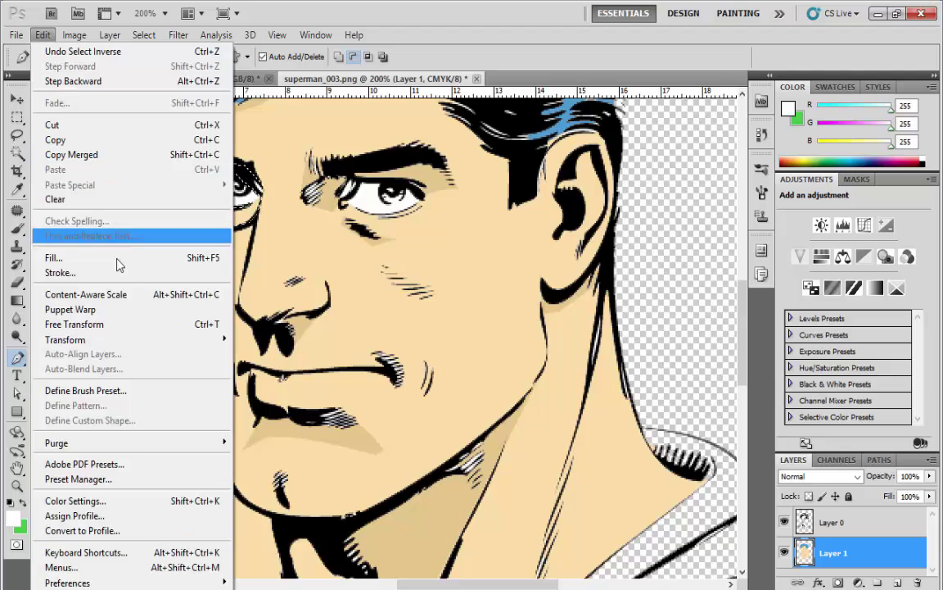
pyautogui.click(117, 262)
pyautogui.press('Return')
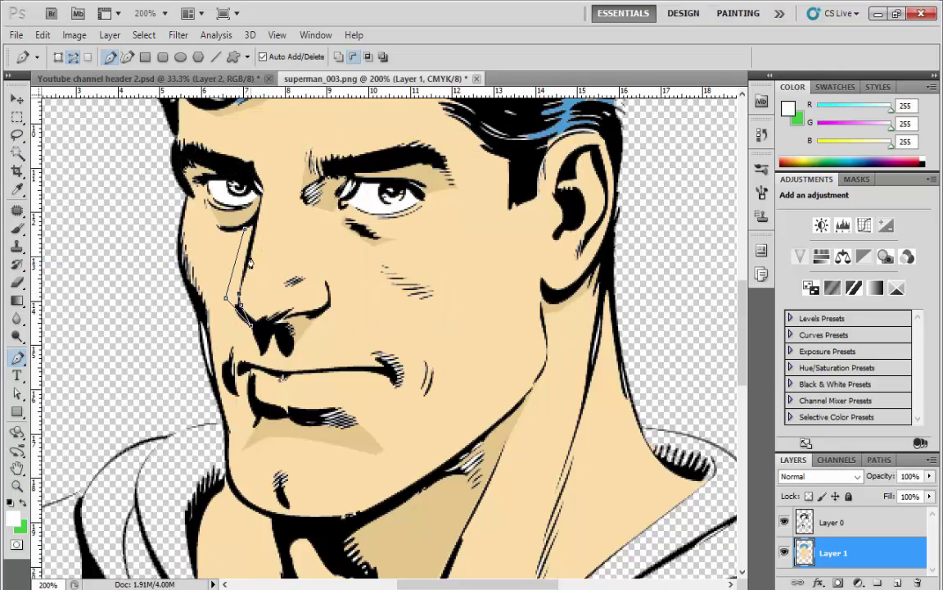
# Select the nose-side path and fill the shadow down the face's left edge.
pyautogui.rightClick(231, 239)
pyautogui.click(306, 328)
pyautogui.click(144, 34)
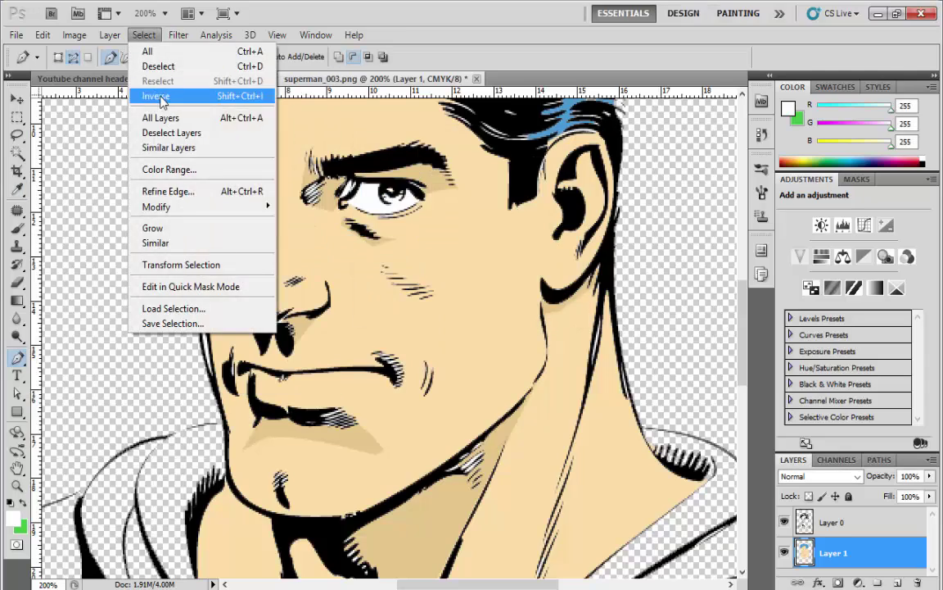
pyautogui.click(151, 92)
pyautogui.click(144, 35)
pyautogui.click(152, 95)
pyautogui.hotkey('ctrl', '-')
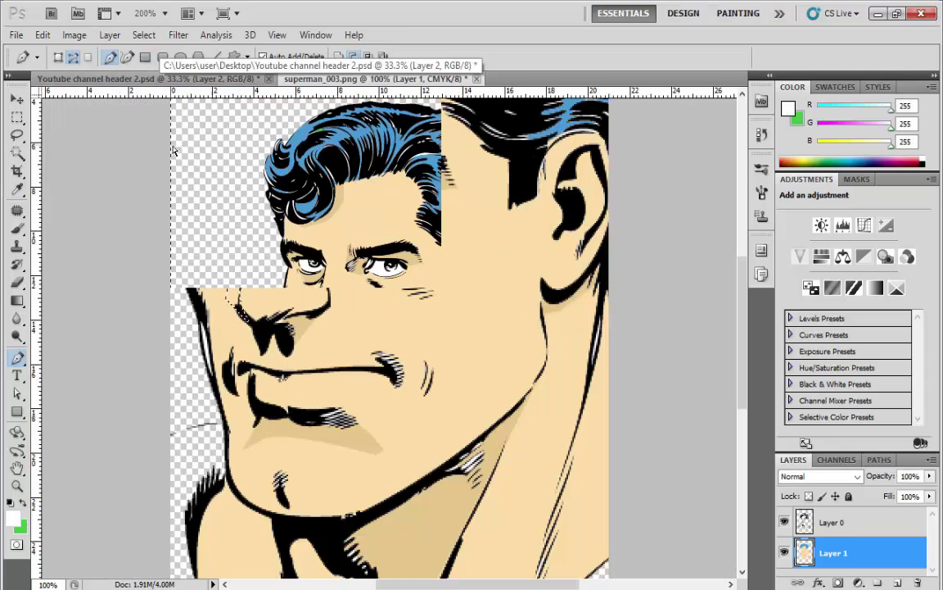
pyautogui.click(110, 35)
pyautogui.click(154, 257)
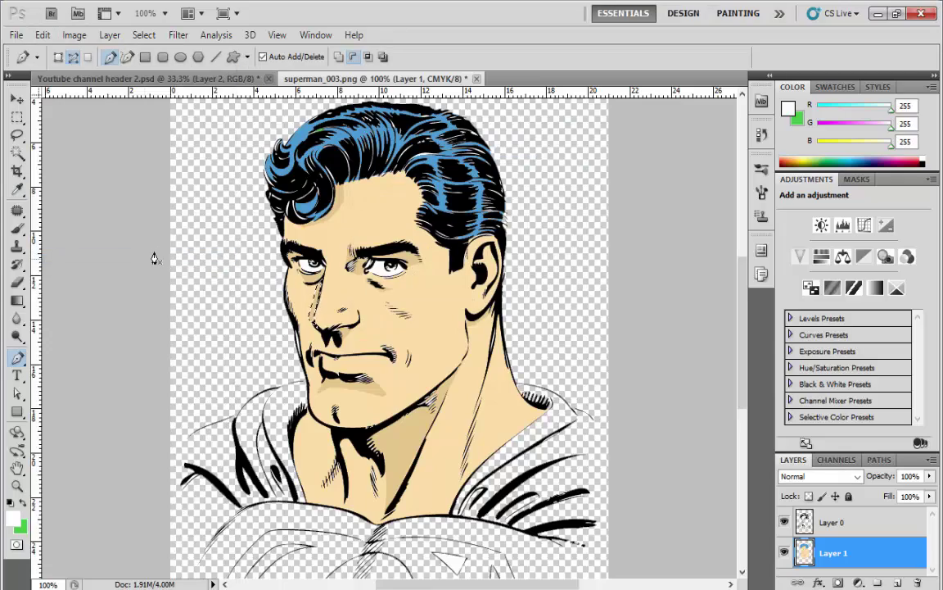
pyautogui.hotkey('ctrl', '+')
# Invert the selection again and zoom in on the eyes and brow.
pyautogui.scroll(-1, 178, 325)
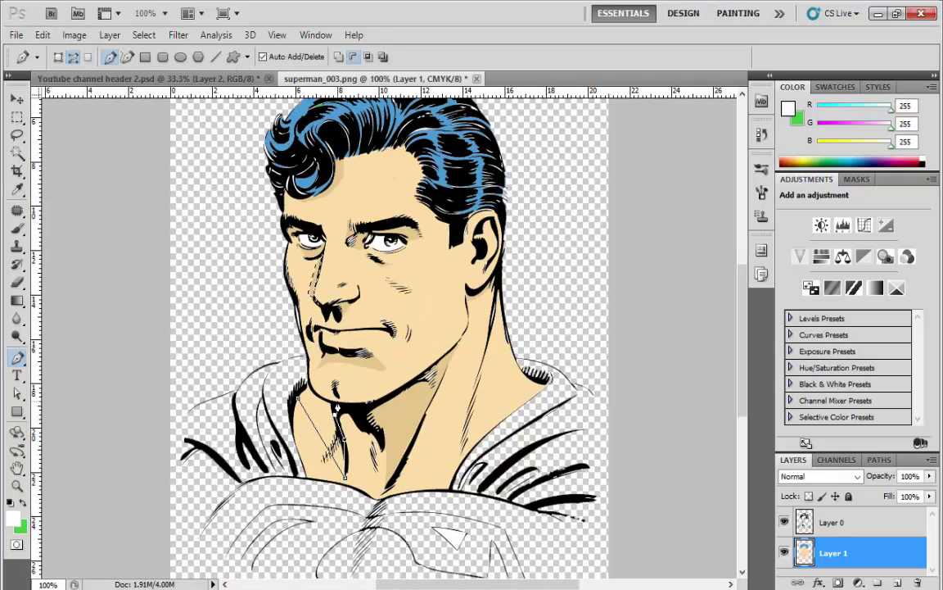
pyautogui.hotkey('ctrl', '+')
pyautogui.click(144, 34)
pyautogui.click(159, 92)
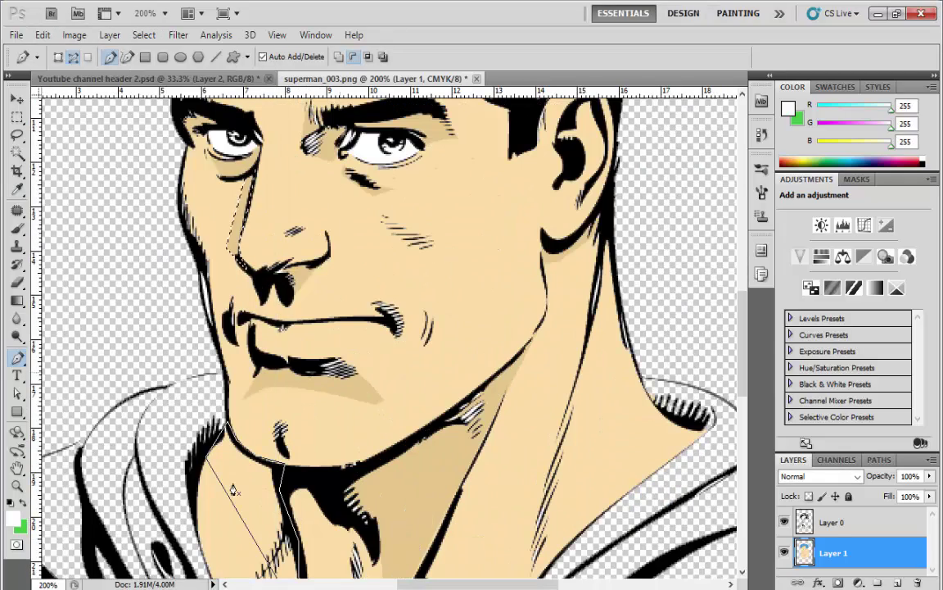
pyautogui.click(144, 35)
pyautogui.press('Escape')
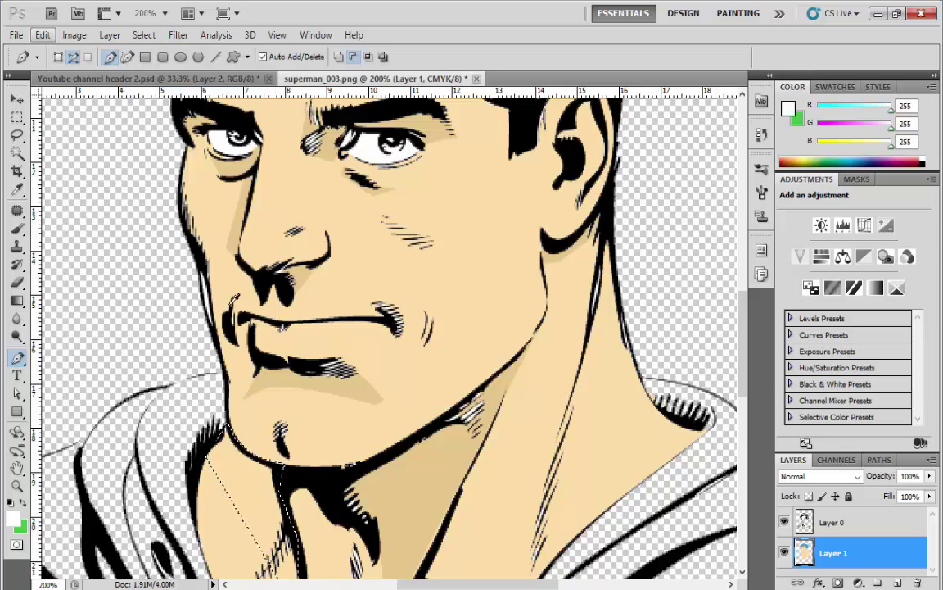
pyautogui.hotkey('ctrl', '0')
pyautogui.hotkey('ctrl', '+')
pyautogui.hotkey('ctrl', '+')
pyautogui.hotkey('ctrl', '+')
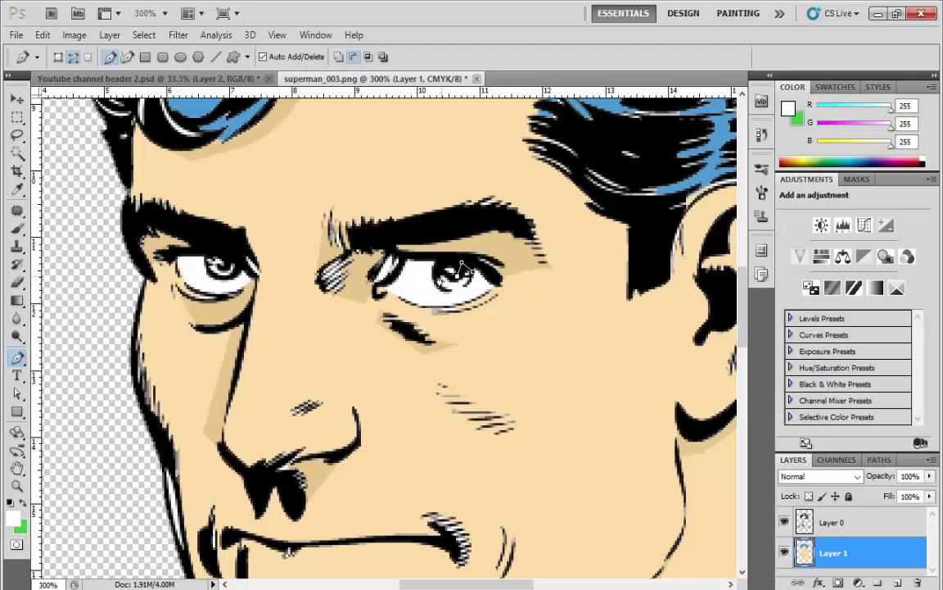
# Make a selection from the right iris path and fill it with light blue #00a8ff.
pyautogui.rightClick(458, 284)
pyautogui.click(516, 355)
pyautogui.press('Return')
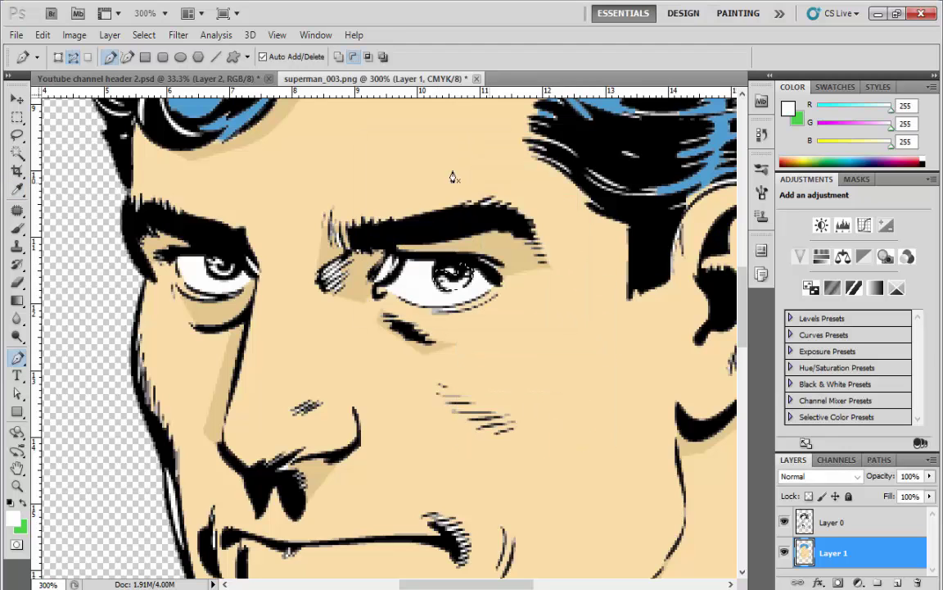
pyautogui.click(42, 34)
pyautogui.click(52, 248)
pyautogui.moveTo(558, 286); pyautogui.dragTo(558, 262)
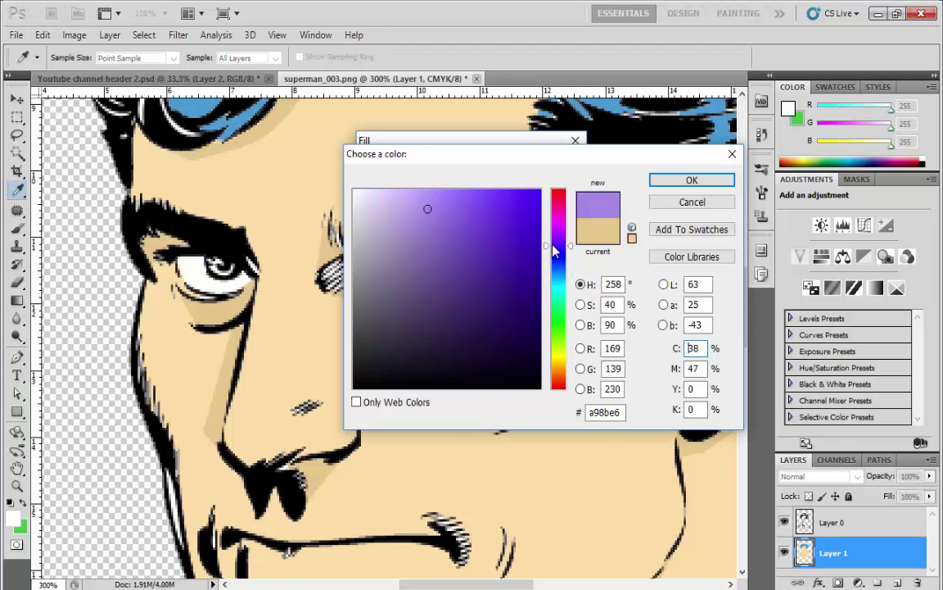
pyautogui.moveTo(491, 212); pyautogui.dragTo(538, 177)
pyautogui.moveTo(557, 263); pyautogui.dragTo(558, 276)
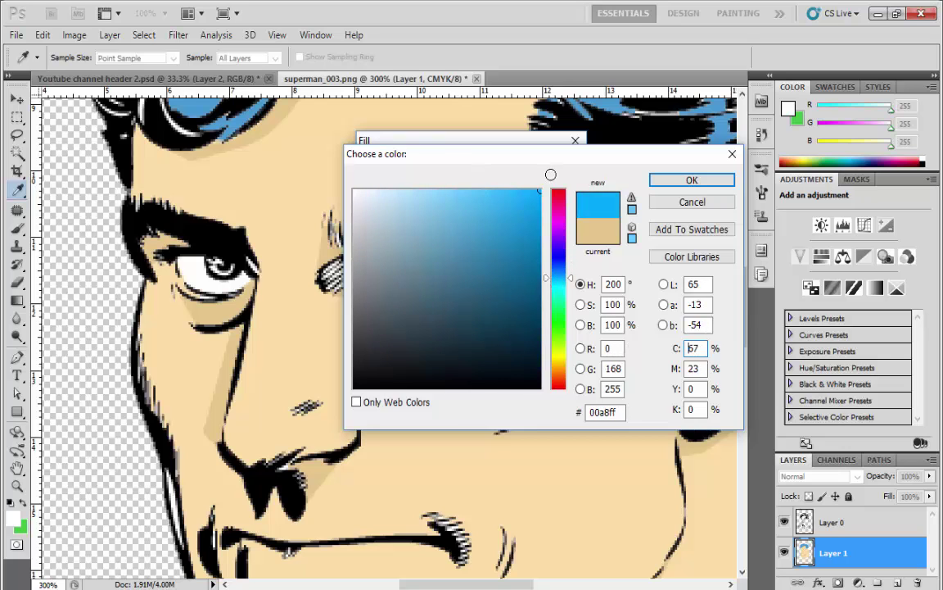
pyautogui.click(692, 180)
pyautogui.press('Return')
# Undo the mistaken blue fill and refill only the inverted iris selection in blue.
pyautogui.press('p')
pyautogui.hotkey('ctrl', 'z')
pyautogui.click(143, 34)
pyautogui.click(164, 95)
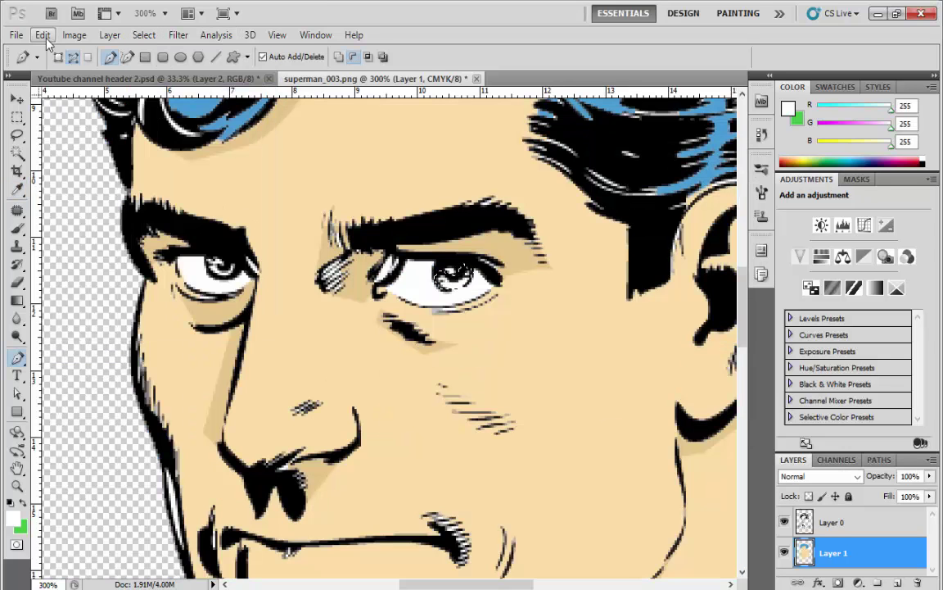
pyautogui.click(42, 34)
pyautogui.click(53, 248)
pyautogui.click(547, 173)
pyautogui.moveTo(240, 281); pyautogui.dragTo(239, 267)
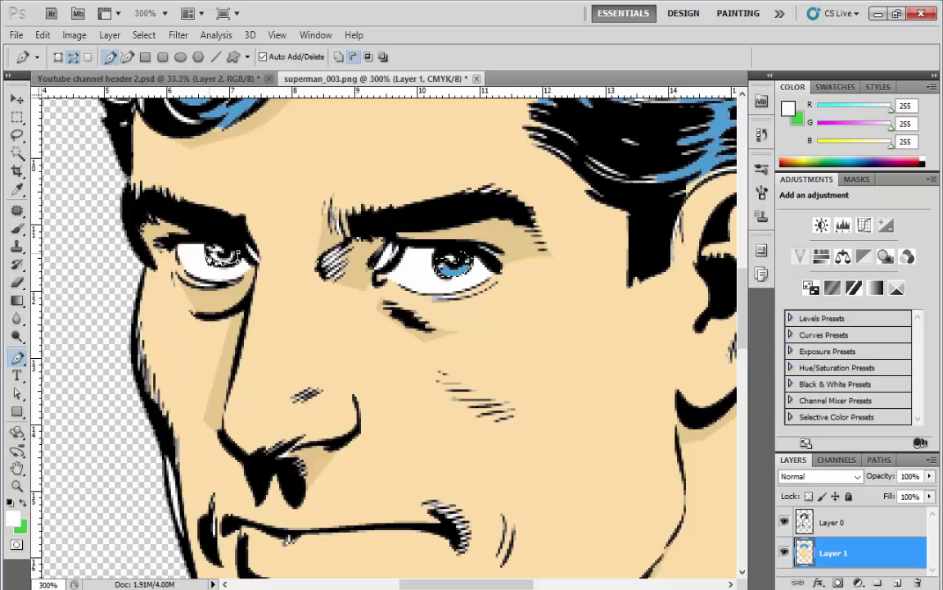
# Select the left iris path and fill it blue, undoing the fill that covered the face.
pyautogui.rightClick(208, 222)
pyautogui.click(552, 177)
pyautogui.click(43, 35)
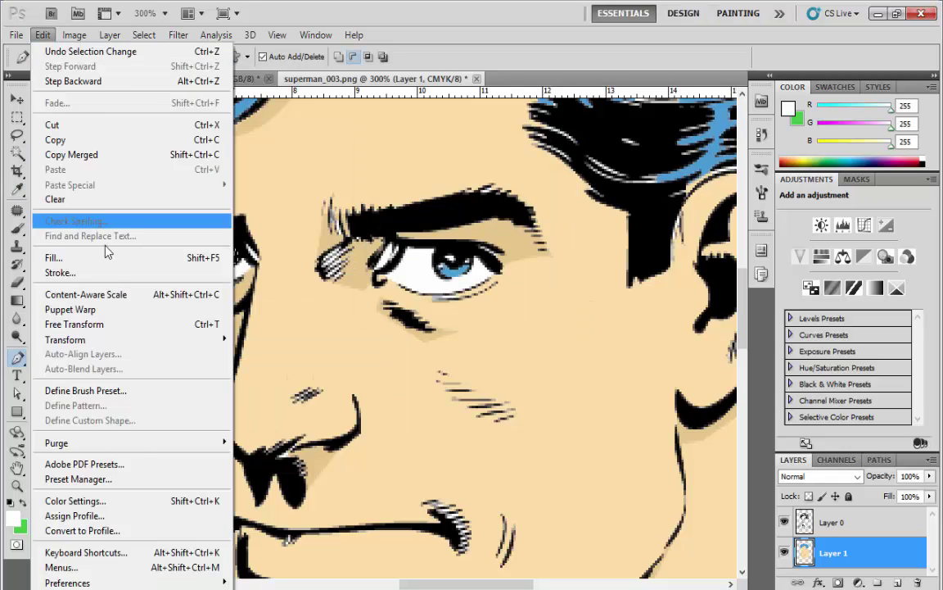
pyautogui.click(53, 249)
pyautogui.click(547, 173)
pyautogui.hotkey('ctrl', 'z')
pyautogui.click(143, 34)
pyautogui.click(159, 95)
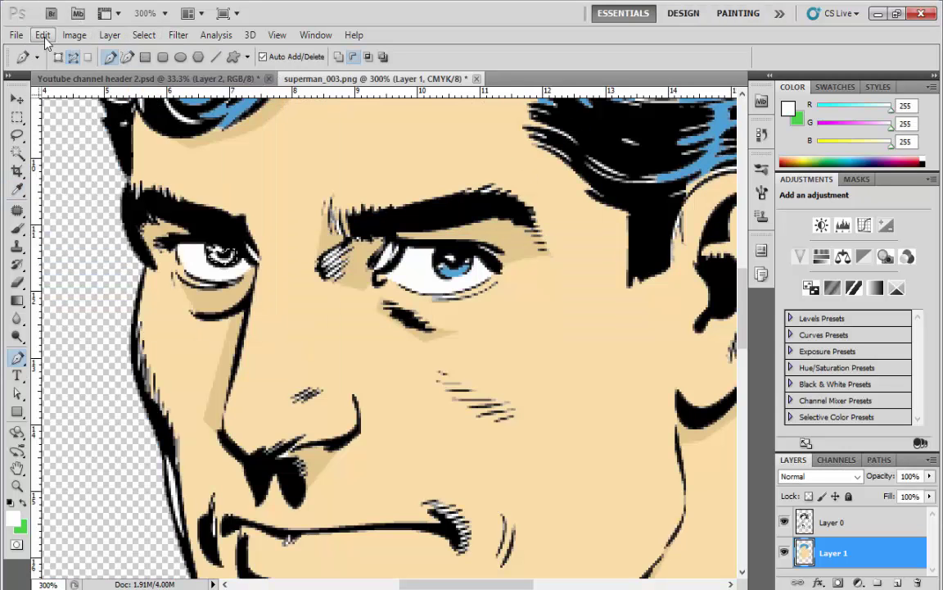
pyautogui.click(42, 34)
pyautogui.click(52, 249)
pyautogui.press('Escape')
pyautogui.press('p')
# Deselect the left-eye area and zoom to actual size to view the whole coloured head.
pyautogui.hotkey('ctrl', '+')
pyautogui.hotkey('ctrl', '+')
pyautogui.click(18, 153)
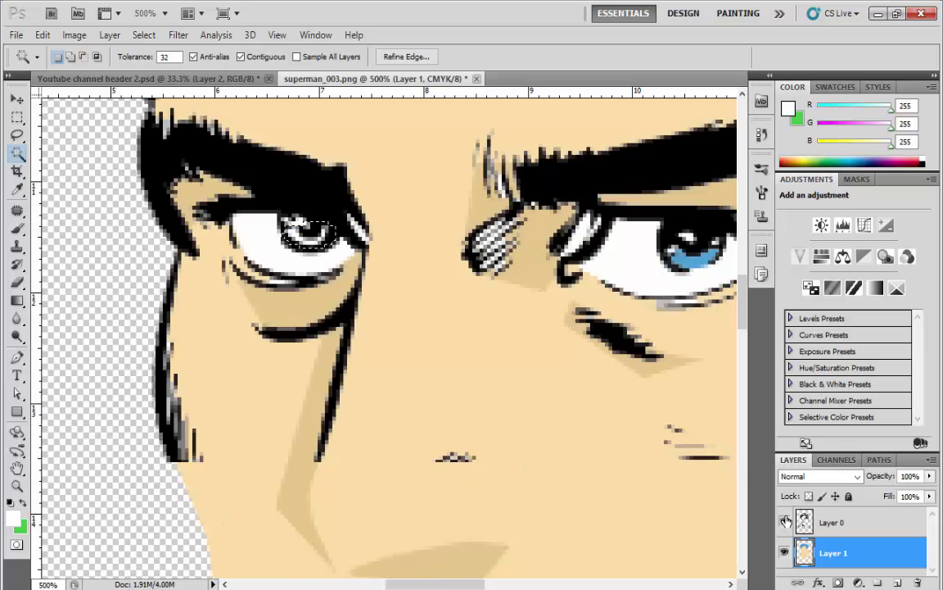
pyautogui.hotkey('alt', ']')
pyautogui.hotkey('ctrl', 'd')
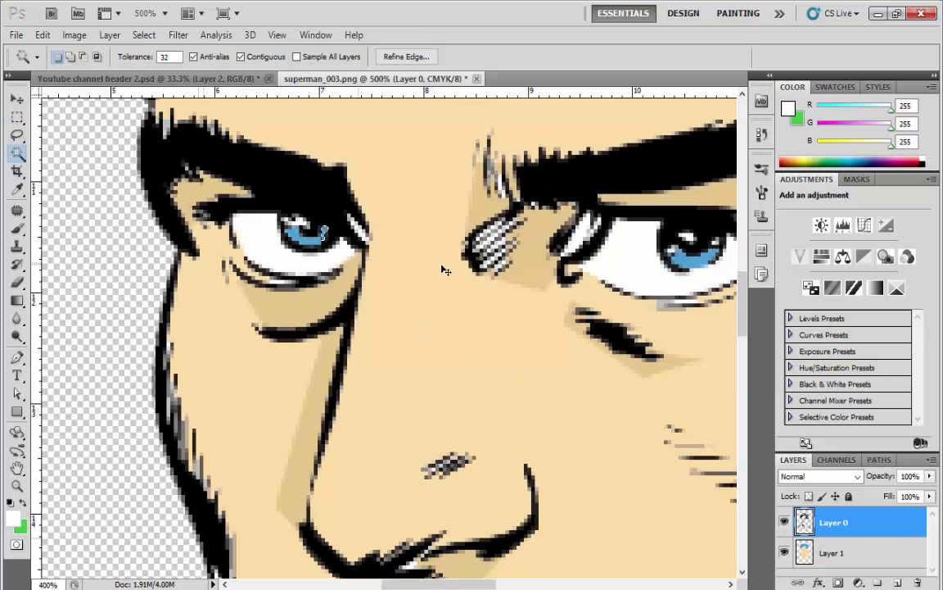
pyautogui.hotkey('ctrl', '0')
pyautogui.hotkey('ctrl', '1')
pyautogui.press('v')
pyautogui.scroll(-2, 163, 320)
pyautogui.scroll(-1, 168, 318)
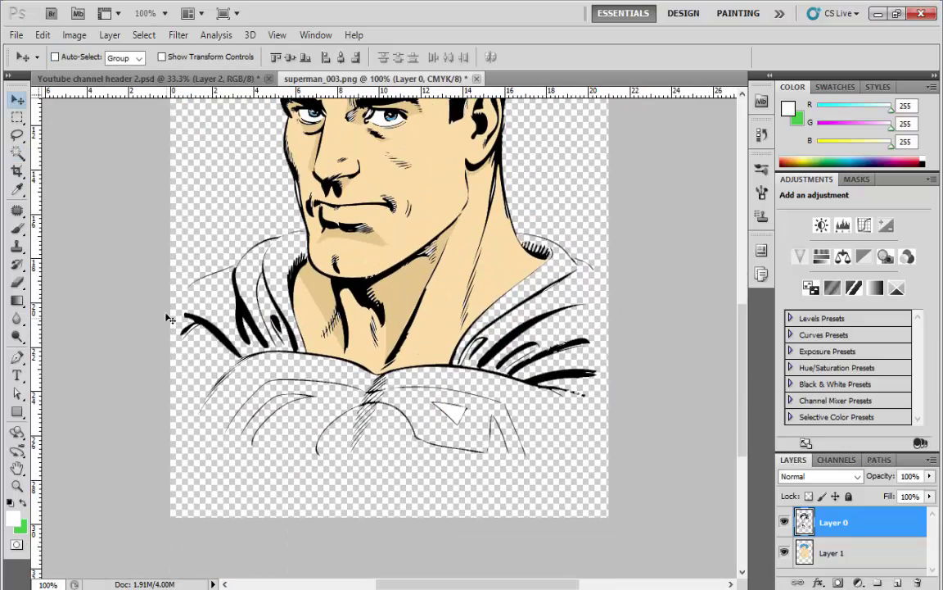
# Zoom in and Magic Wand-select the chest triangle, then make the colour layer active.
pyautogui.press('z')
pyautogui.click(464, 380)
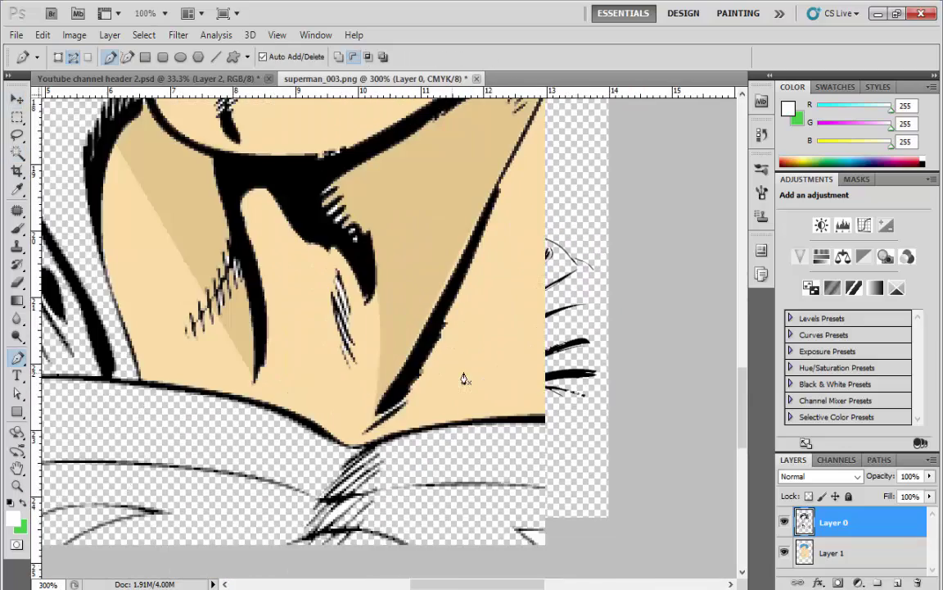
pyautogui.click(464, 381)
pyautogui.press('w')
pyautogui.click(353, 348)
pyautogui.click(833, 553)
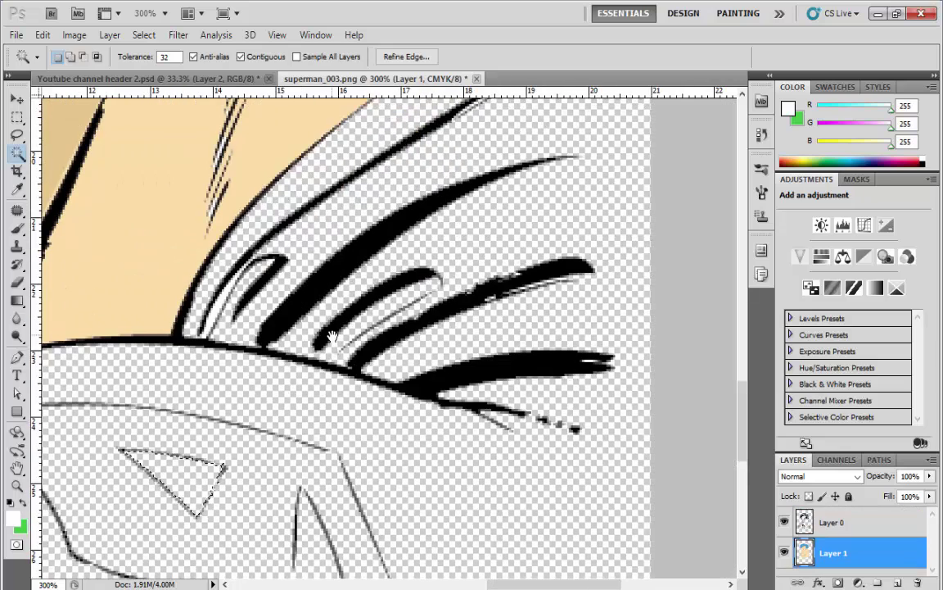
# Pen-trace the cape outline from the neck up to the collar corner.
pyautogui.press('p')
pyautogui.click(174, 500)
pyautogui.click(194, 445)
pyautogui.click(222, 397)
pyautogui.click(259, 361)
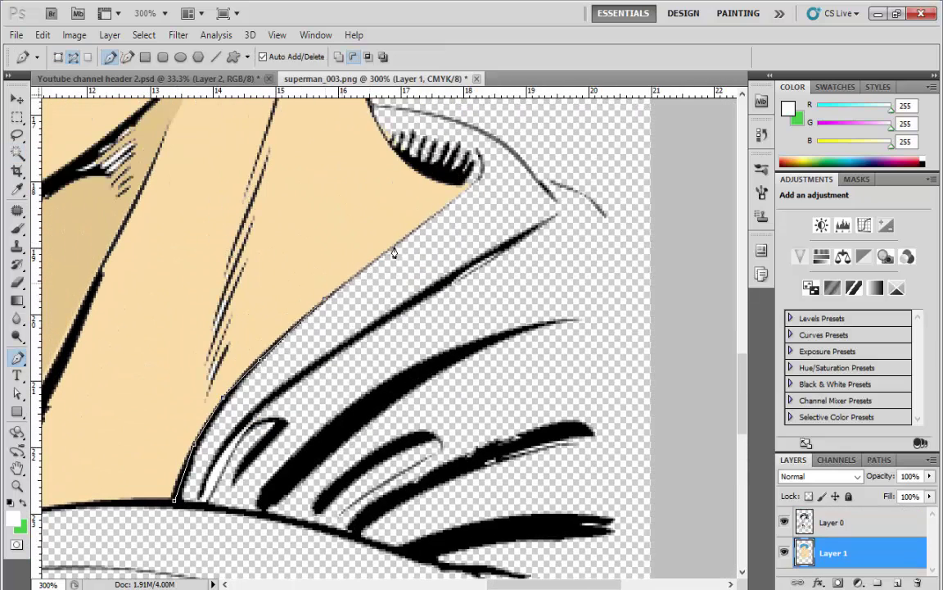
pyautogui.click(450, 202)
pyautogui.click(467, 189)
pyautogui.click(415, 167)
pyautogui.click(370, 102)
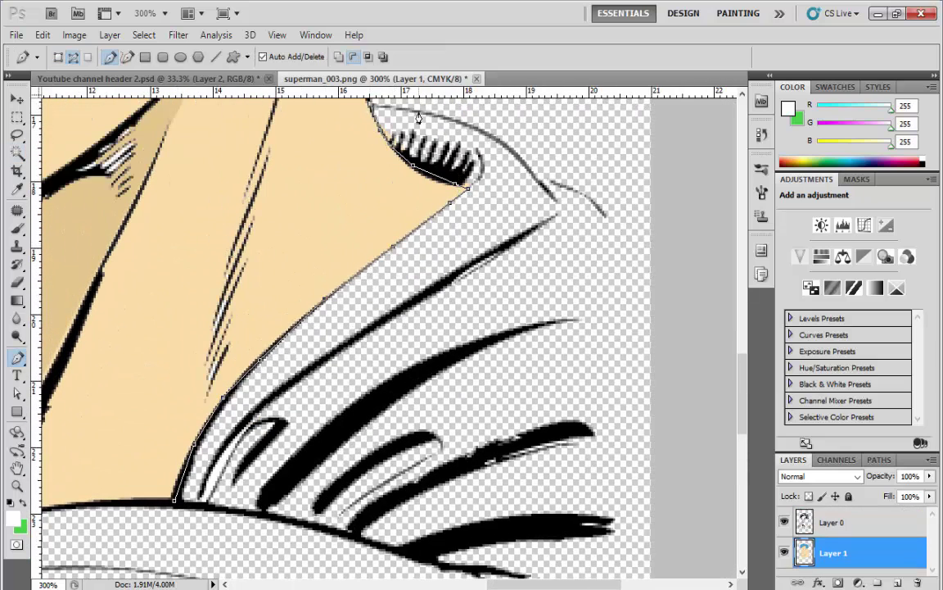
# Finish the cape path along its top edge, right side and lower edge, then close it.
pyautogui.click(447, 117)
pyautogui.click(523, 160)
pyautogui.click(539, 178)
pyautogui.click(649, 274)
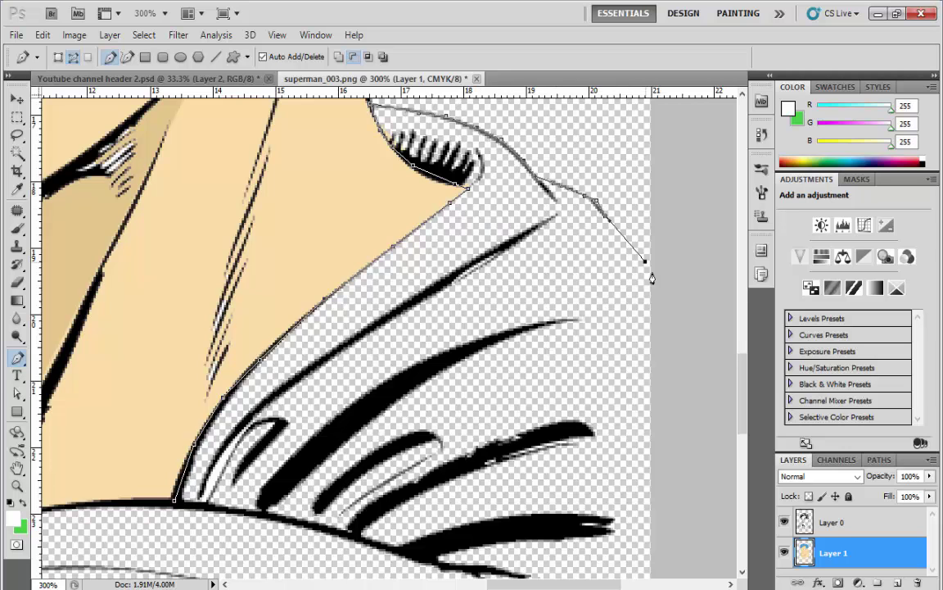
pyautogui.scroll(-3, 655, 352)
pyautogui.click(667, 423)
pyautogui.click(576, 443)
pyautogui.click(439, 414)
pyautogui.click(353, 384)
pyautogui.click(245, 367)
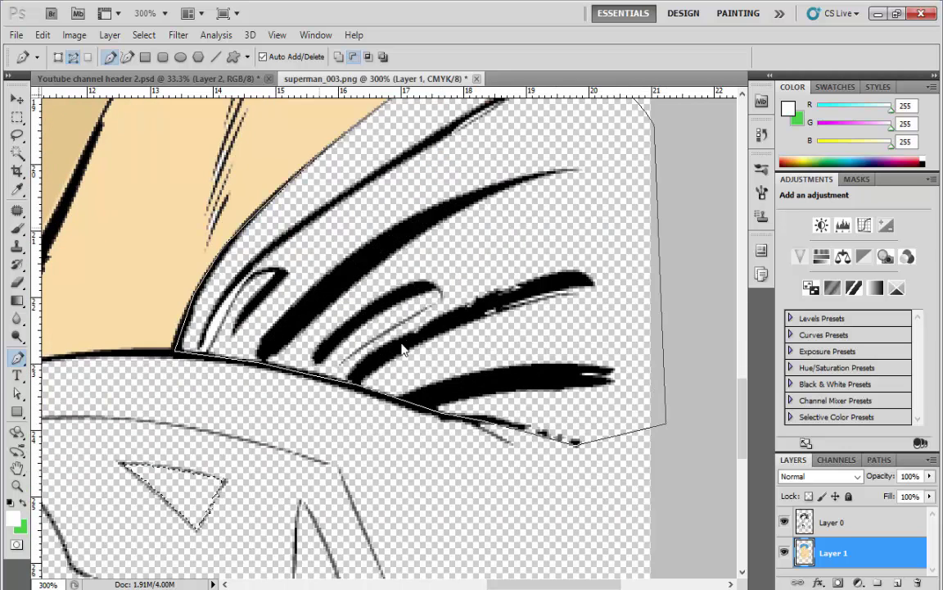
# Convert the cape path to a selection and fill it with red via Edit > Fill.
pyautogui.hotkey('ctrl', 'Return')
pyautogui.click(143, 34)
pyautogui.click(49, 256)
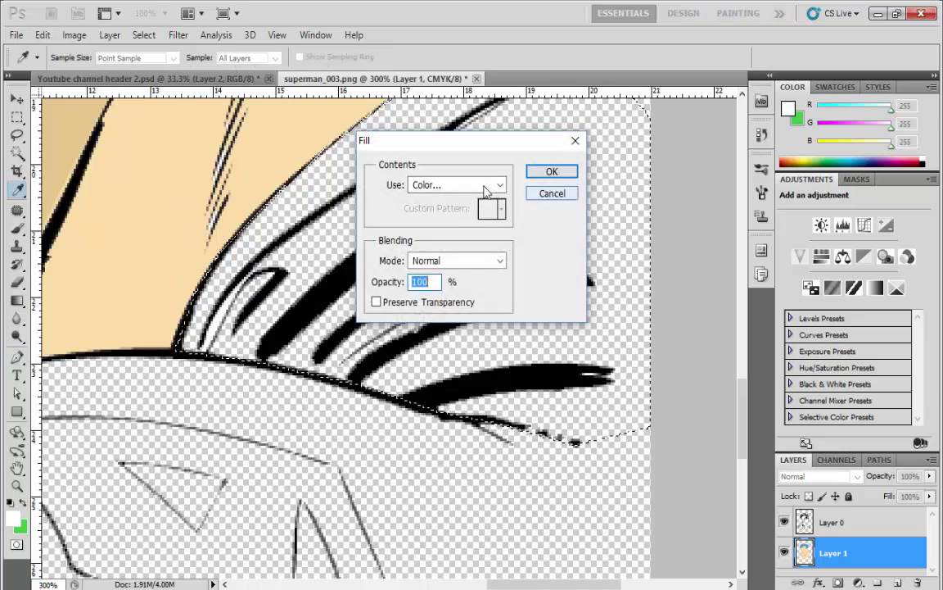
pyautogui.click(434, 185)
pyautogui.click(535, 190)
pyautogui.press('Return')
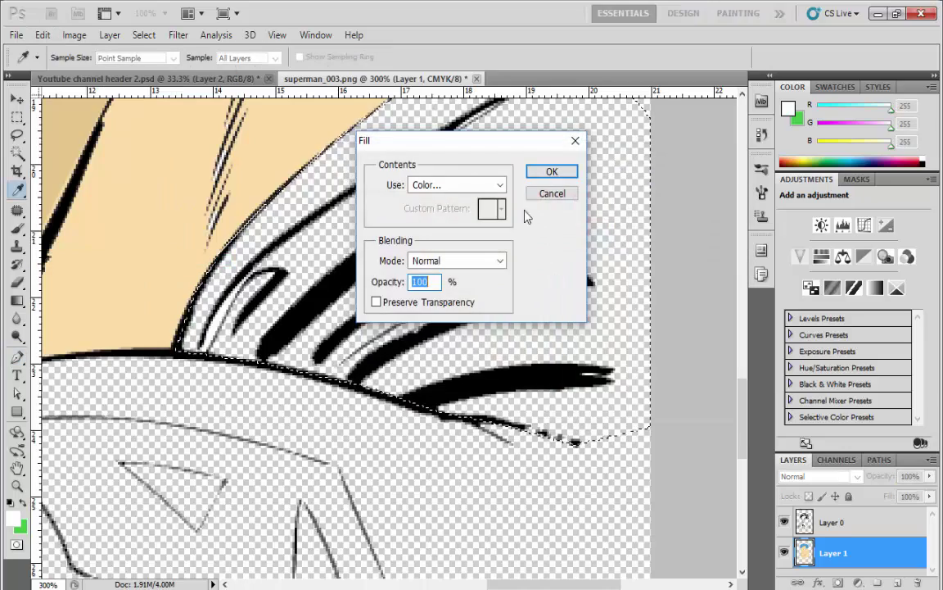
pyautogui.press('Return')
# On the line-art layer, deselect, Magic Wand the white cape highlight and fill it red.
pyautogui.scroll(3, 327, 328)
pyautogui.click(833, 521)
pyautogui.press('w')
pyautogui.hotkey('ctrl', 'd')
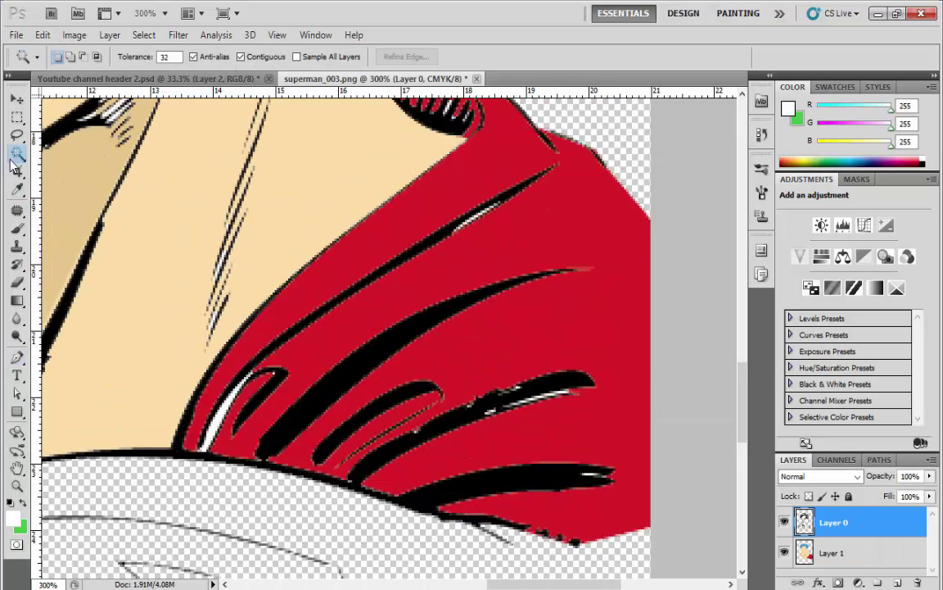
pyautogui.click(209, 401)
pyautogui.press('Delete')
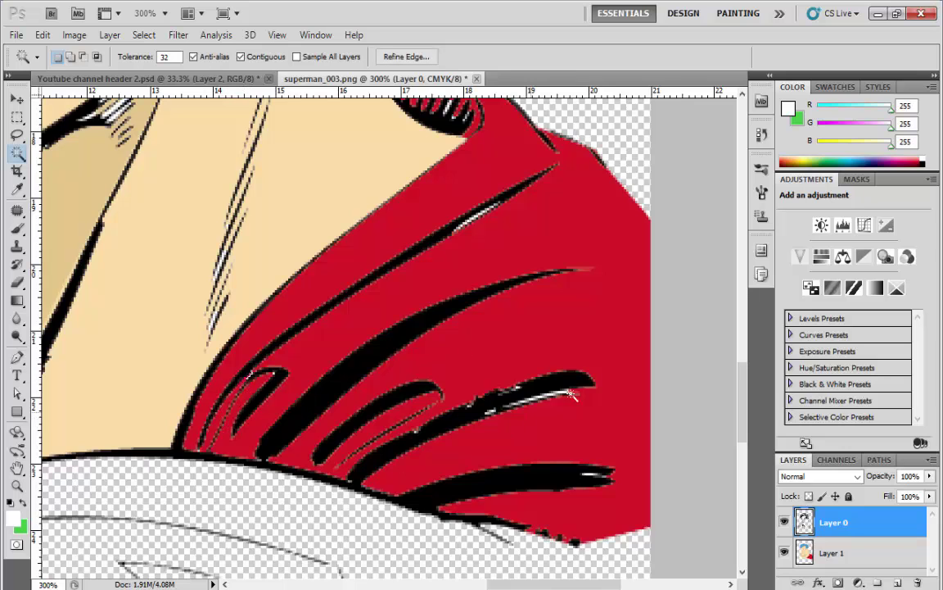
pyautogui.click(516, 413)
# Zoom in, try the Quick Selection tool, return to Magic Wand and zoom back out.
pyautogui.hotkey('ctrl', '+')
pyautogui.hotkey('ctrl', '+')
pyautogui.rightClick(16, 152)
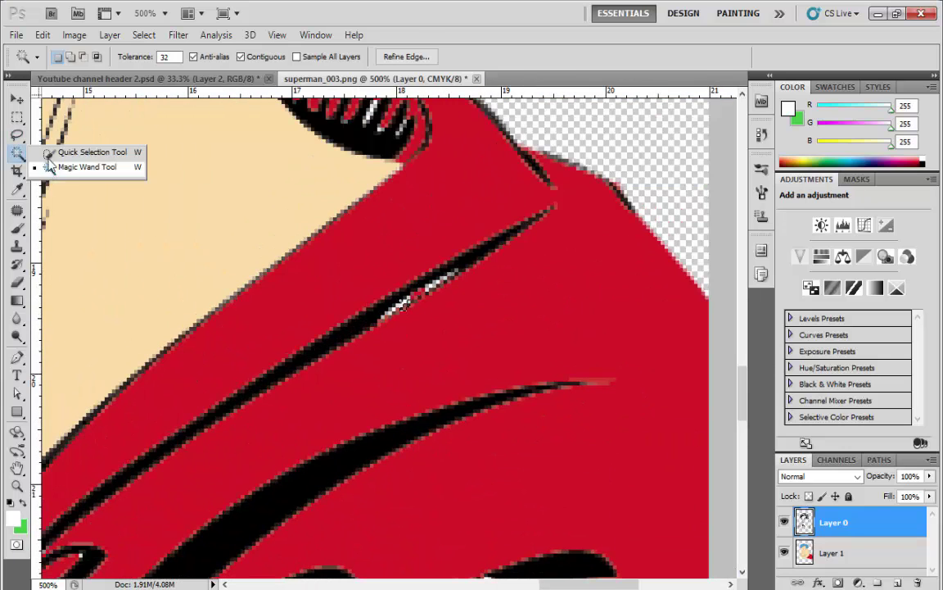
pyautogui.click(78, 151)
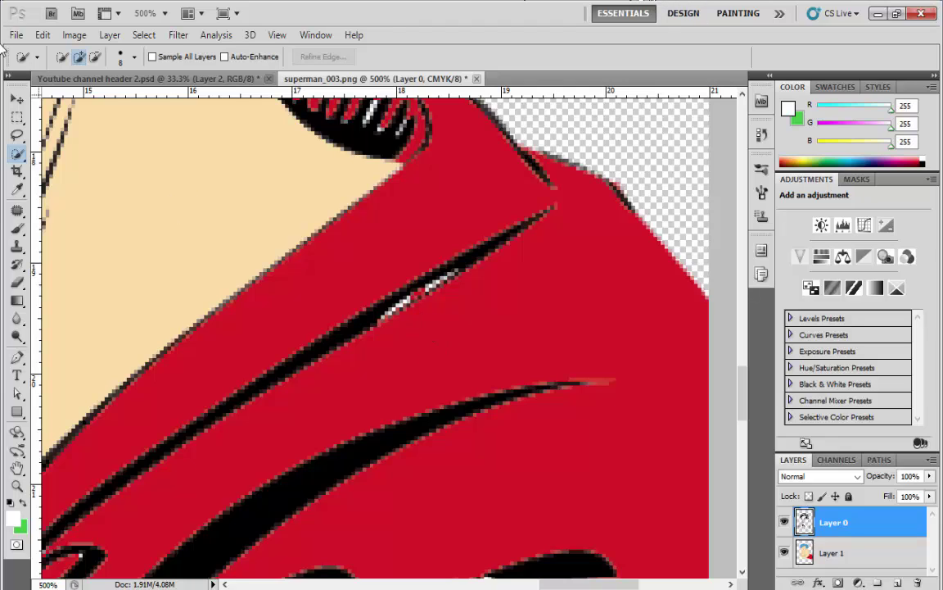
pyautogui.hotkey('shift', 'w')
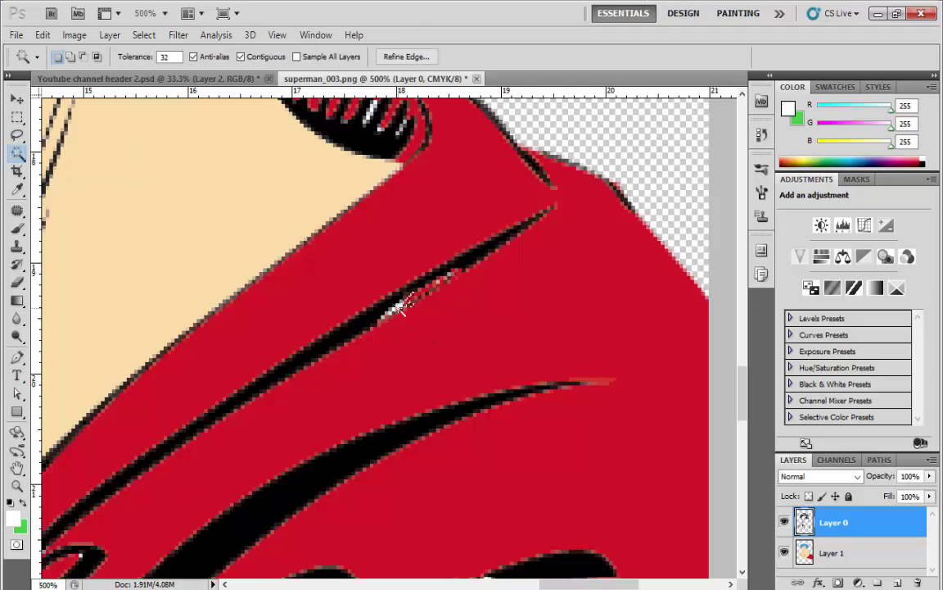
pyautogui.hotkey('ctrl', '-')
pyautogui.hotkey('ctrl', '-')
pyautogui.hotkey('ctrl', '-')
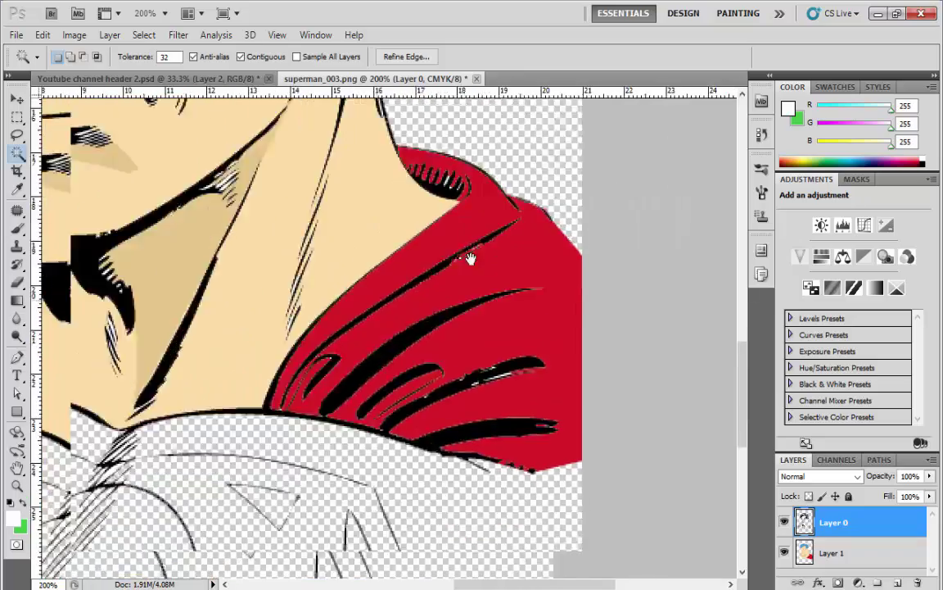
pyautogui.hotkey('ctrl', '-')
pyautogui.hotkey('ctrl', '-')
pyautogui.hotkey('ctrl', '+')
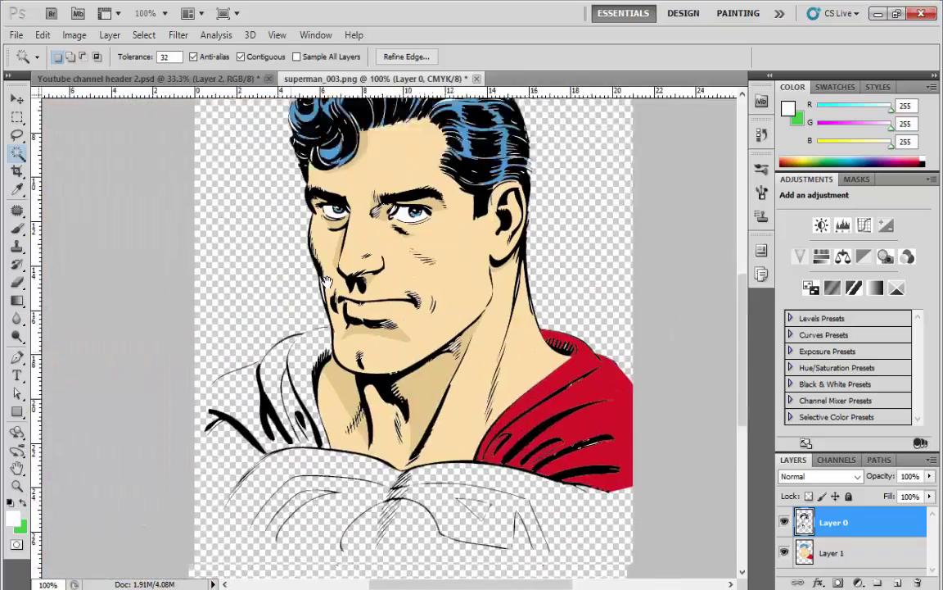
pyautogui.press('p')
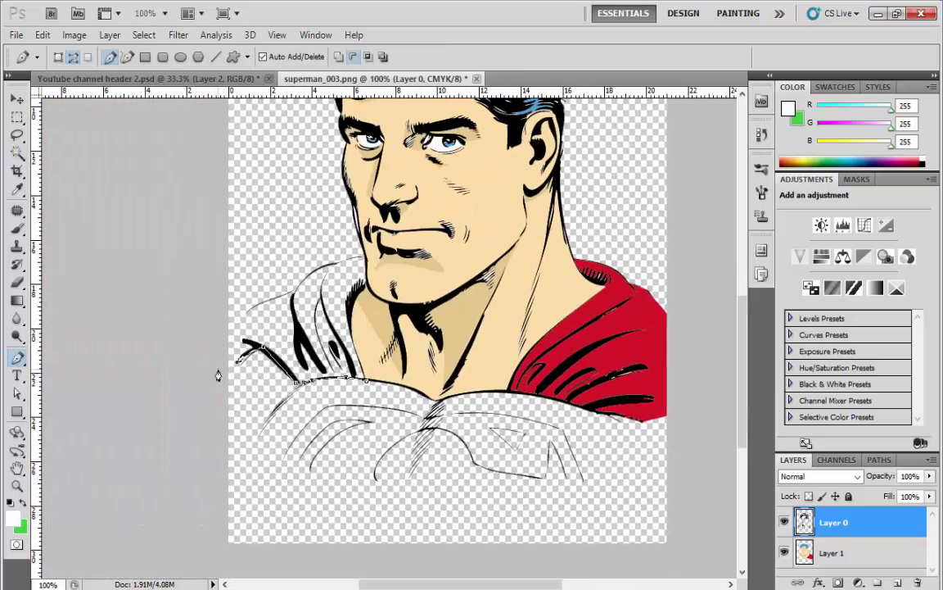
# Pen-trace the left shoulder outline along its top edge up toward the neck.
pyautogui.scroll(2, 257, 336)
pyautogui.moveTo(236, 335); pyautogui.dragTo(261, 330)
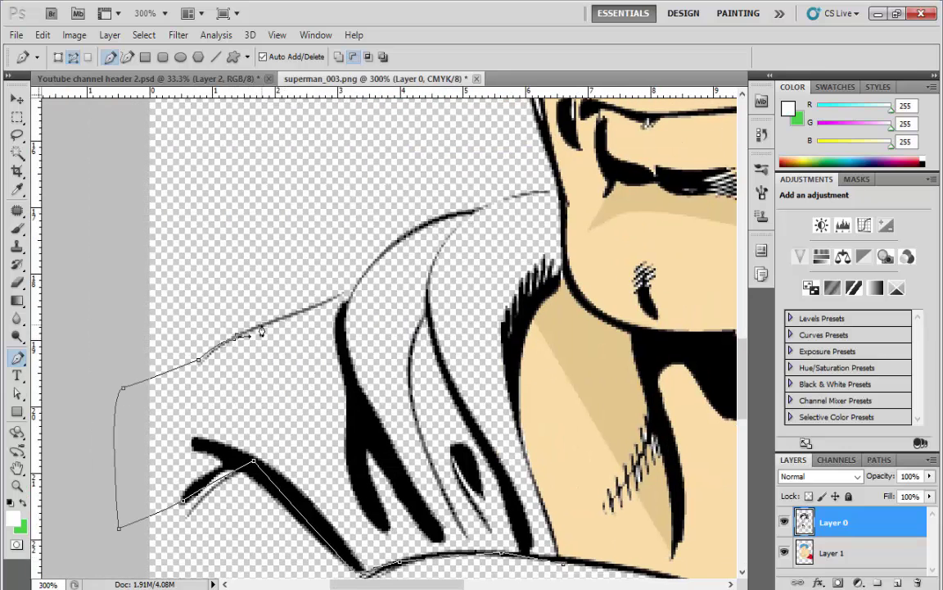
pyautogui.click(230, 336)
pyautogui.click(257, 326)
pyautogui.click(295, 311)
pyautogui.click(317, 307)
pyautogui.click(345, 290)
pyautogui.click(364, 279)
pyautogui.click(392, 243)
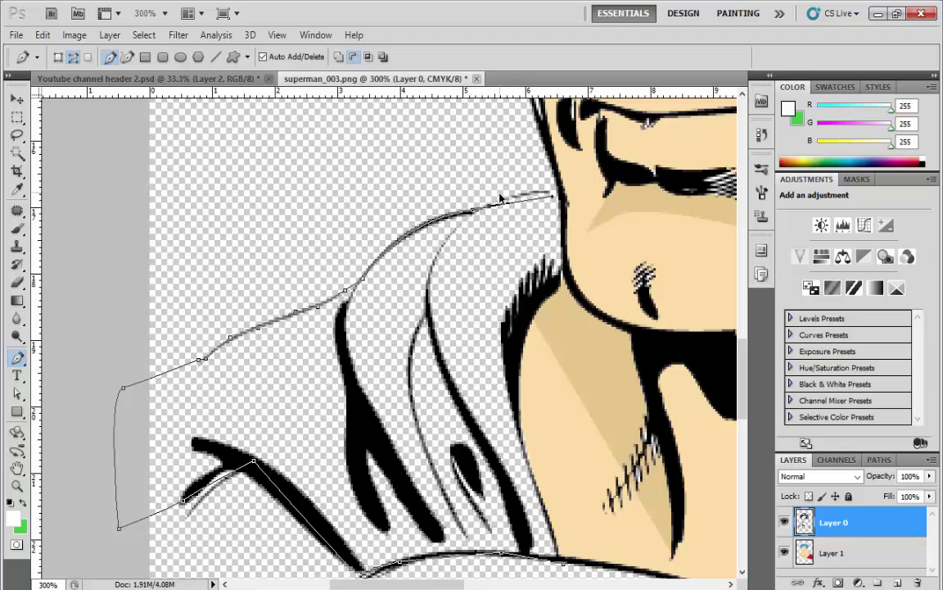
pyautogui.click(449, 215)
pyautogui.click(471, 213)
# Continue the shoulder path down along the neck edge and close it.
pyautogui.click(539, 187)
pyautogui.click(563, 194)
pyautogui.click(554, 286)
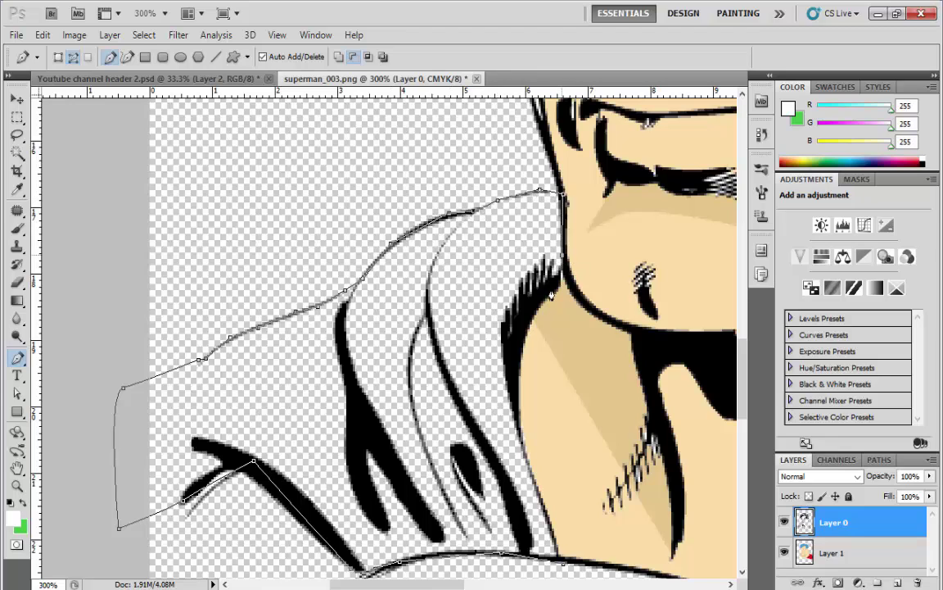
pyautogui.click(515, 327)
pyautogui.click(513, 395)
pyautogui.scroll(-1, 526, 425)
pyautogui.click(561, 519)
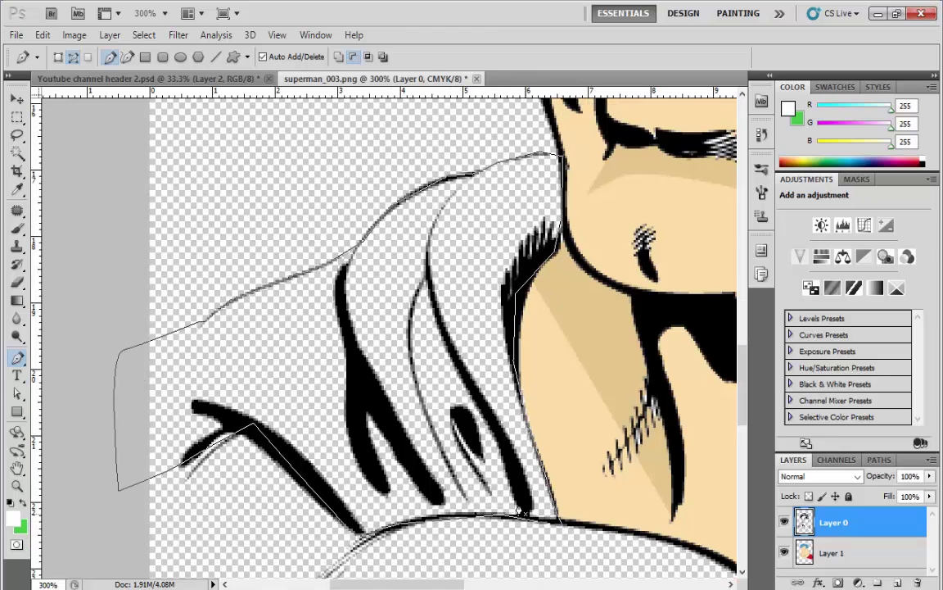
# Make a selection from the shoulder path, fill it red, and zoom out.
pyautogui.rightClick(544, 255)
pyautogui.click(491, 262)
pyautogui.press('Return')
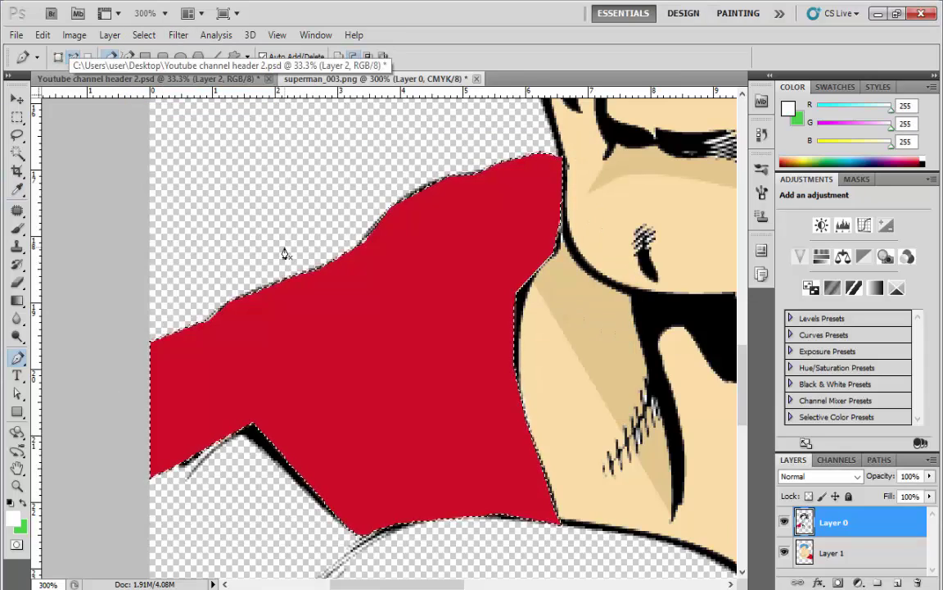
pyautogui.hotkey('alt', '[')
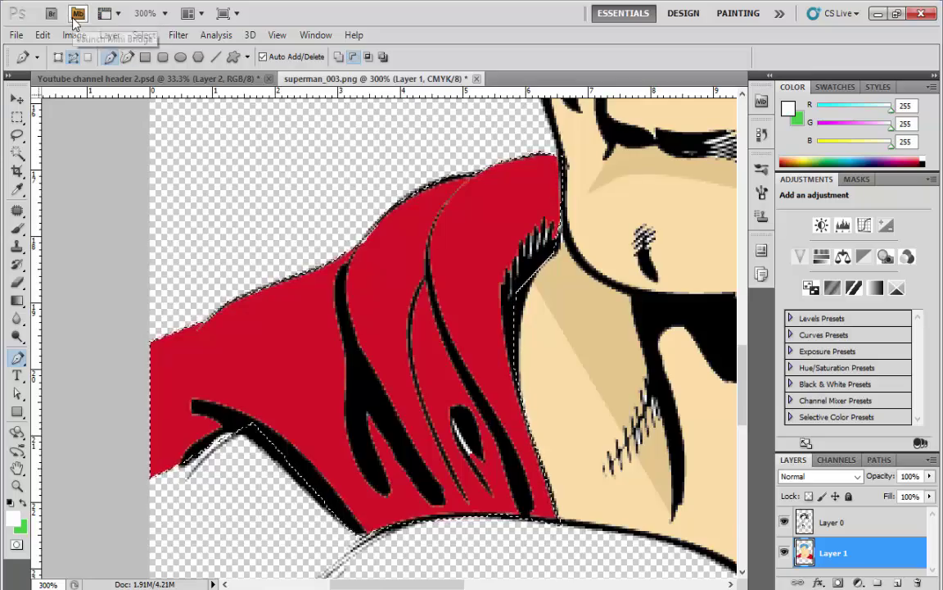
pyautogui.hotkey('ctrl', '1')
pyautogui.scroll(-5, 311, 332)
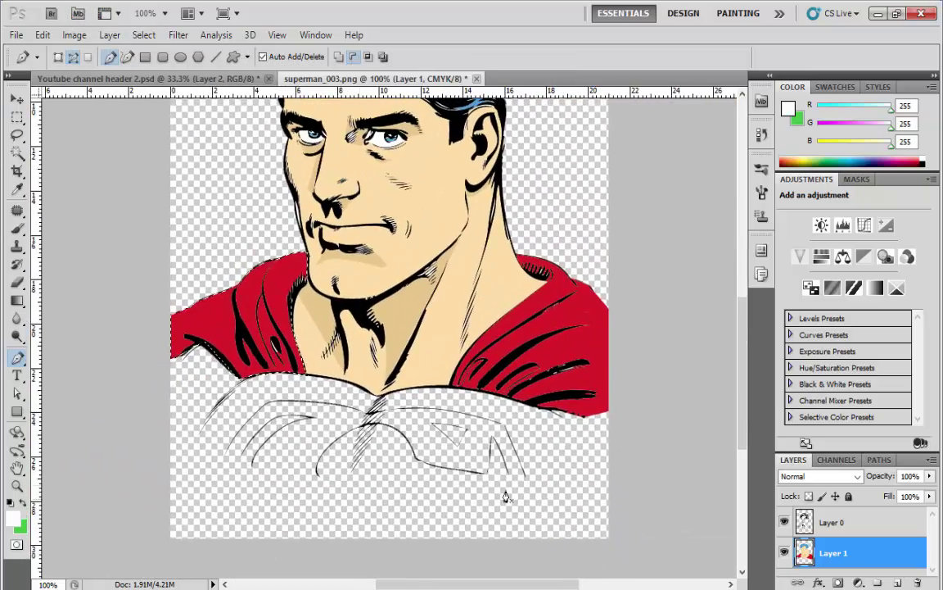
# Zoom in and begin Pen-tracing the suit outline across the chest toward the left.
pyautogui.hotkey('ctrl', '+')
pyautogui.click(553, 361)
pyautogui.click(513, 258)
pyautogui.click(469, 244)
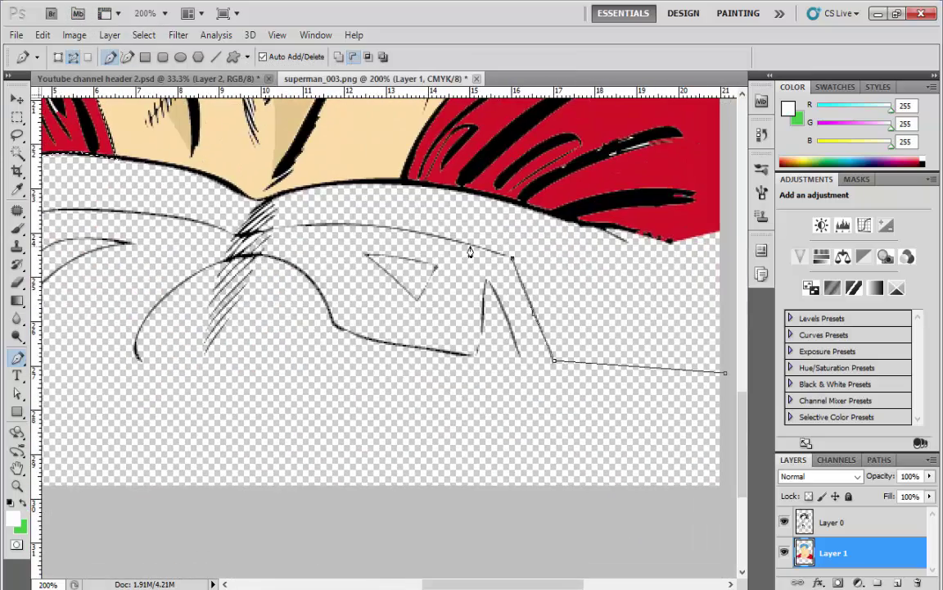
pyautogui.click(391, 229)
pyautogui.click(307, 224)
pyautogui.moveTo(227, 236); pyautogui.dragTo(482, 244)
pyautogui.click(390, 221)
pyautogui.click(315, 217)
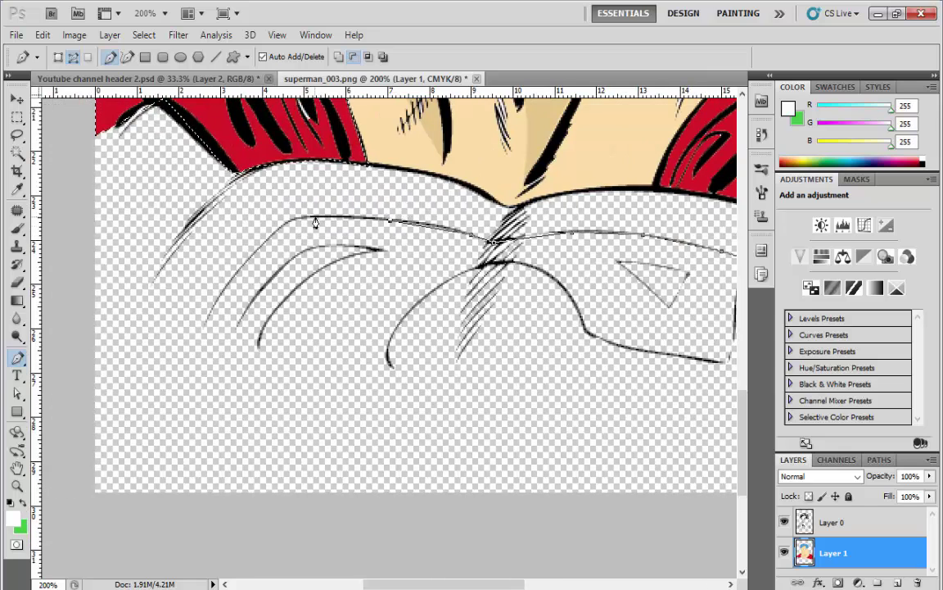
pyautogui.click(294, 220)
pyautogui.click(267, 240)
pyautogui.click(250, 258)
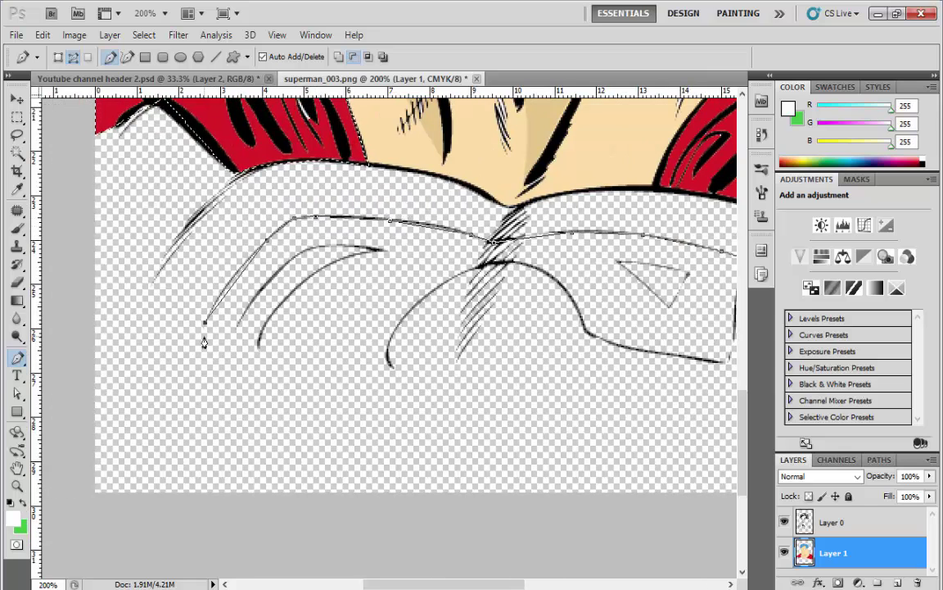
# Trace the suit's lower and left edges, under the left cape and beneath the neck.
pyautogui.click(227, 281)
pyautogui.click(207, 318)
pyautogui.click(203, 333)
pyautogui.click(84, 333)
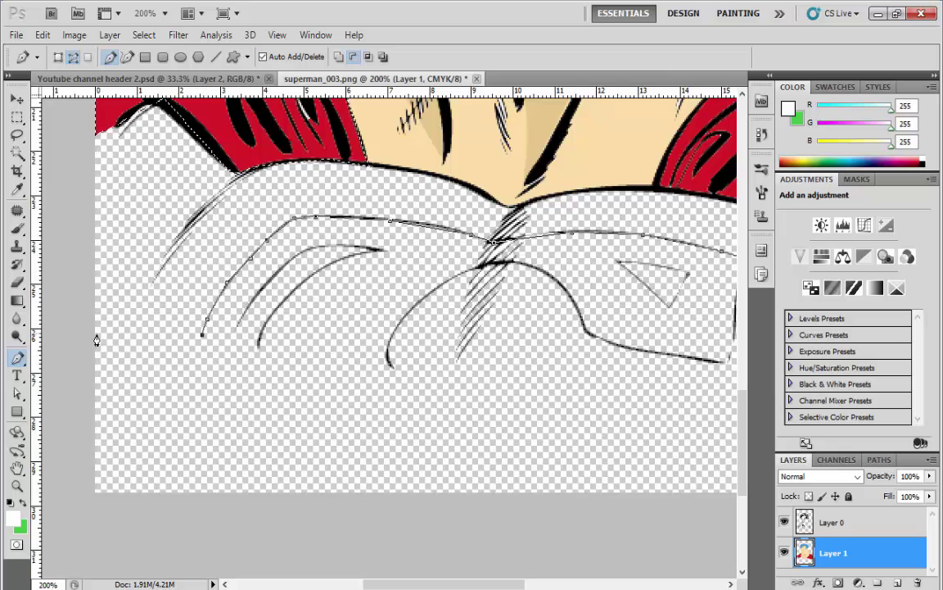
pyautogui.scroll(2, 90, 271)
pyautogui.click(85, 201)
pyautogui.click(117, 187)
pyautogui.click(144, 166)
pyautogui.click(164, 162)
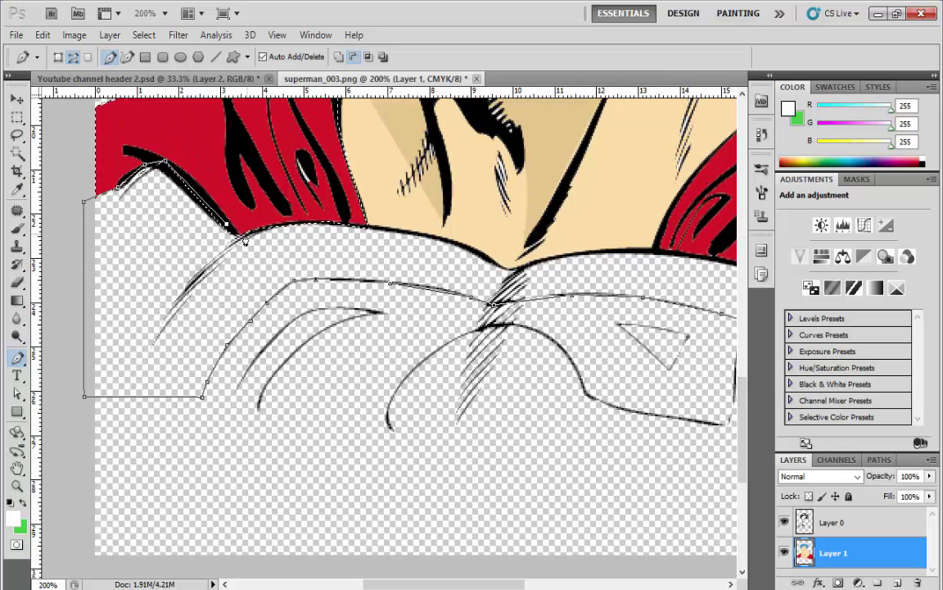
pyautogui.click(227, 224)
pyautogui.click(320, 219)
pyautogui.click(422, 230)
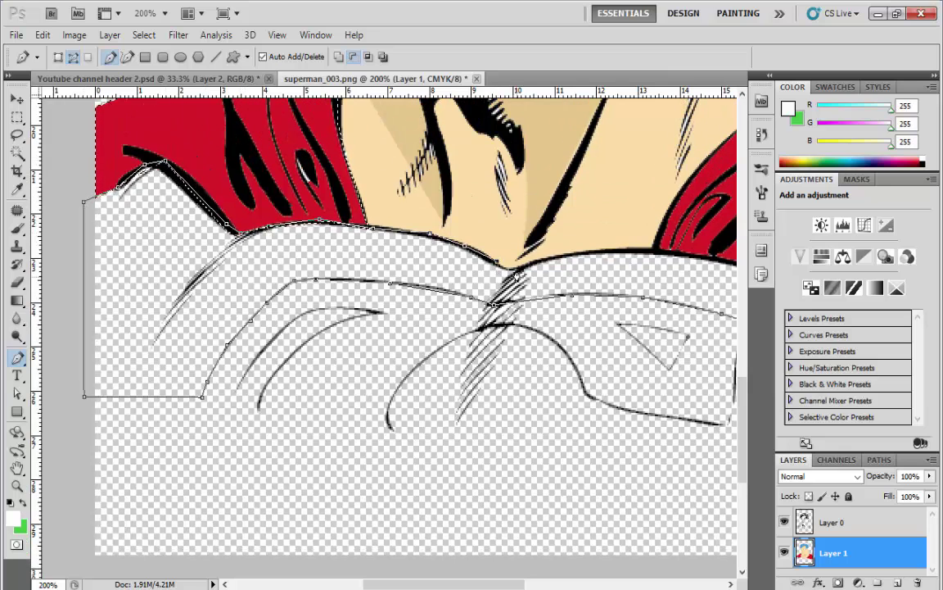
pyautogui.click(455, 240)
# Trace the suit edge along the right cape and close the path.
pyautogui.hscroll(5, 368, 327)
pyautogui.click(190, 253)
pyautogui.click(257, 247)
pyautogui.click(348, 251)
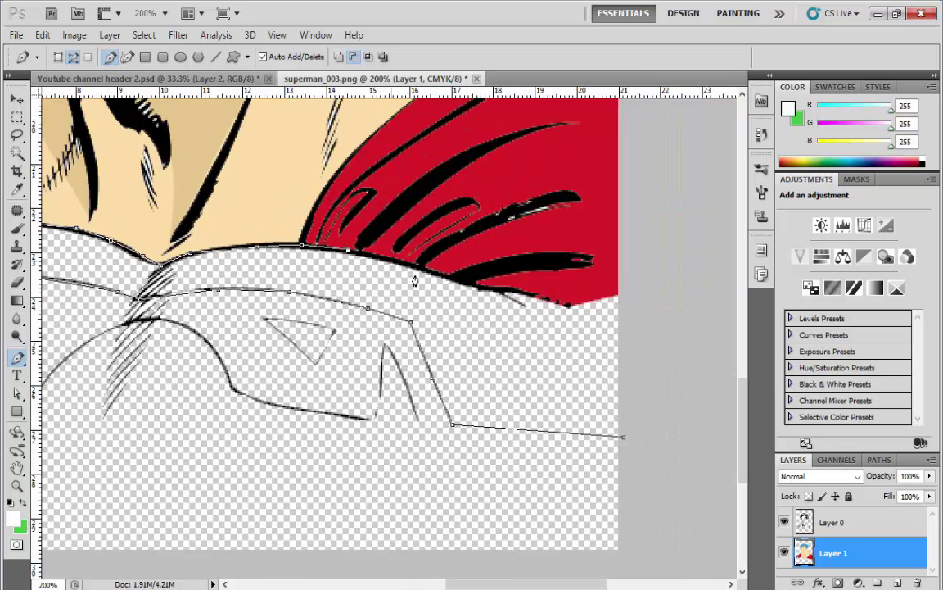
pyautogui.click(415, 266)
pyautogui.click(475, 286)
pyautogui.click(535, 300)
pyautogui.moveTo(568, 304); pyautogui.dragTo(678, 292)
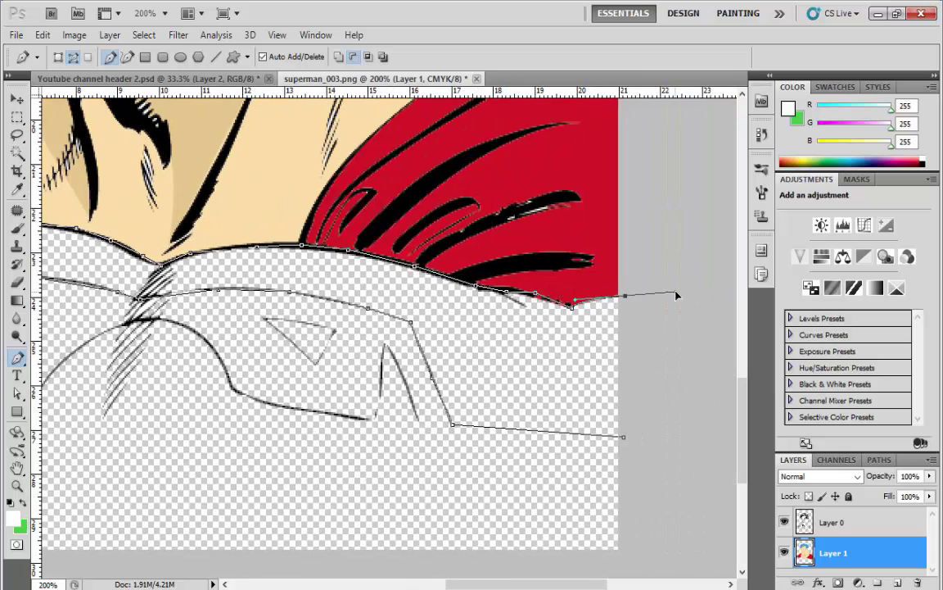
pyautogui.click(624, 436)
# Convert the suit path into a selection with Make Selection.
pyautogui.press('v')
pyautogui.press('p')
pyautogui.rightClick(457, 287)
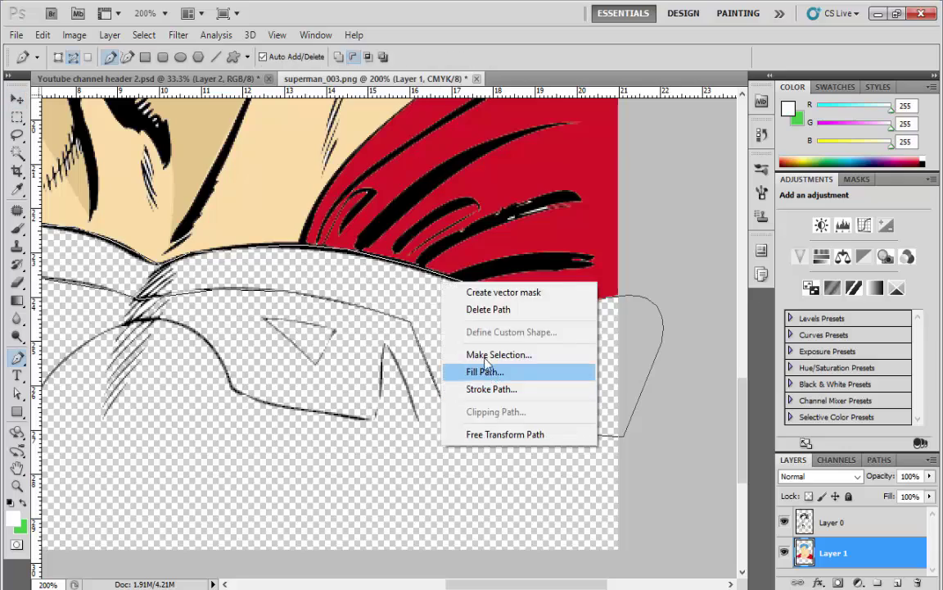
pyautogui.click(499, 350)
pyautogui.press('Return')
pyautogui.click(178, 34)
pyautogui.press('Escape')
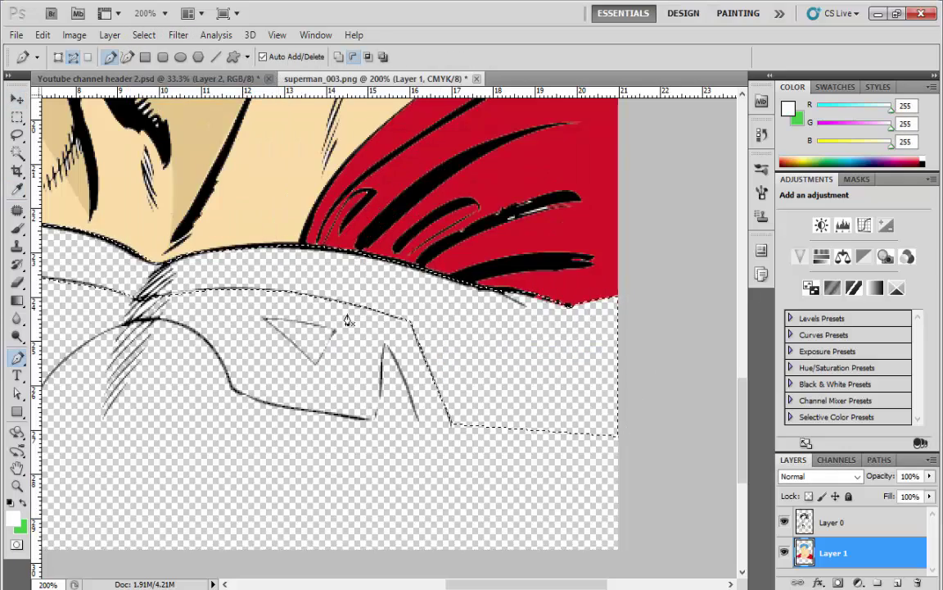
pyautogui.click(74, 34)
pyautogui.click(377, 6)
# Fill the suit selection with blue #158bdd and zoom out to the whole figure.
pyautogui.hotkey('shift', 'F5')
pyautogui.click(432, 207)
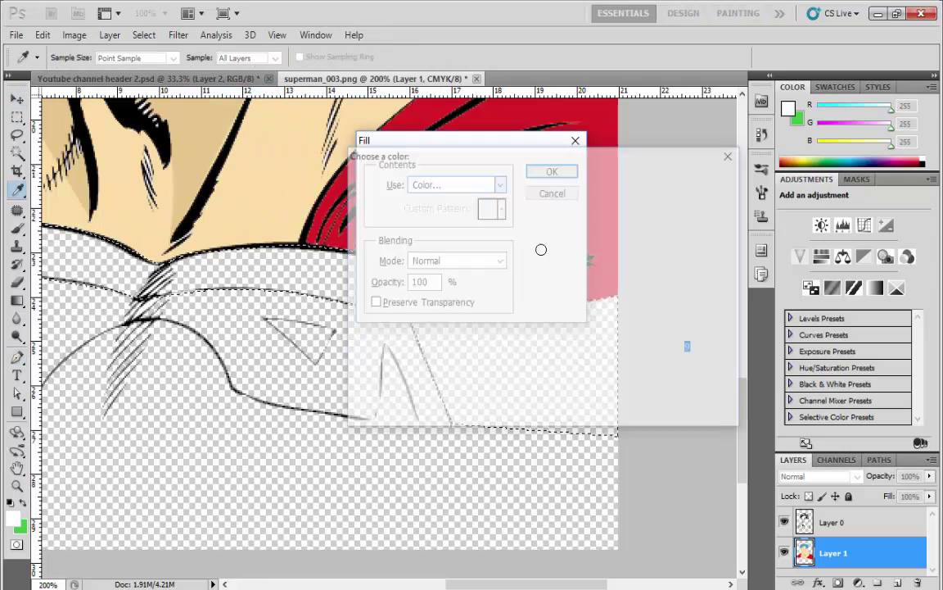
pyautogui.moveTo(559, 245); pyautogui.dragTo(559, 271)
pyautogui.click(526, 210)
pyautogui.click(509, 239)
pyautogui.press('Return')
pyautogui.press('Return')
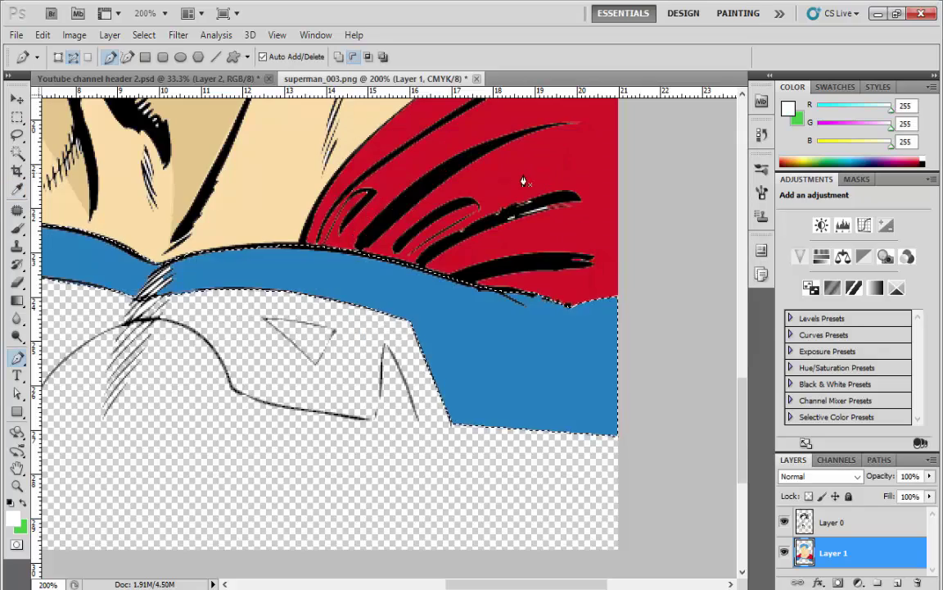
pyautogui.hotkey('ctrl', '-')
pyautogui.hotkey('ctrl', '-')
pyautogui.hotkey('ctrl', '-')
pyautogui.hotkey('ctrl', '+')
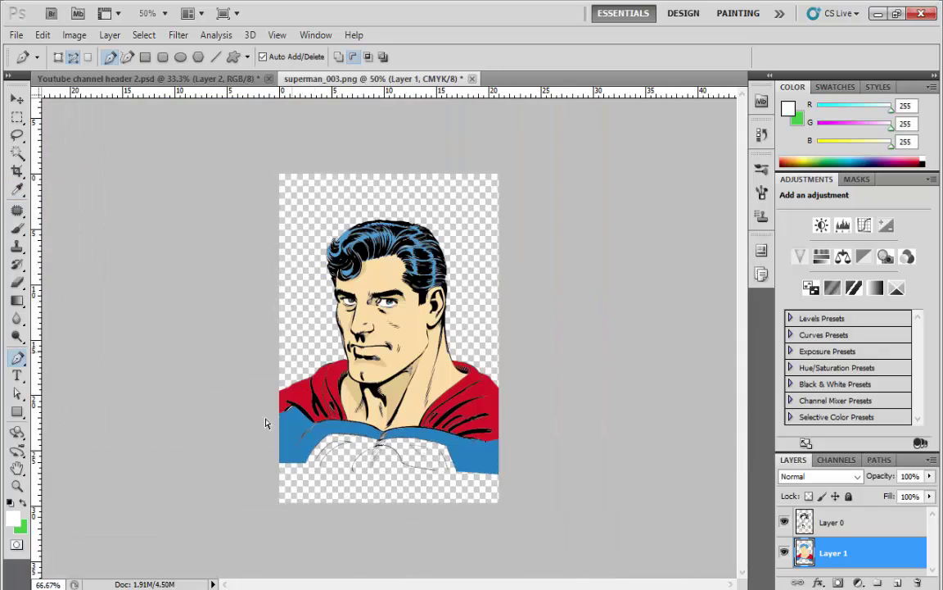
pyautogui.hotkey('ctrl', '+')
pyautogui.scroll(-3, 294, 385)
pyautogui.scroll(2, 295, 385)
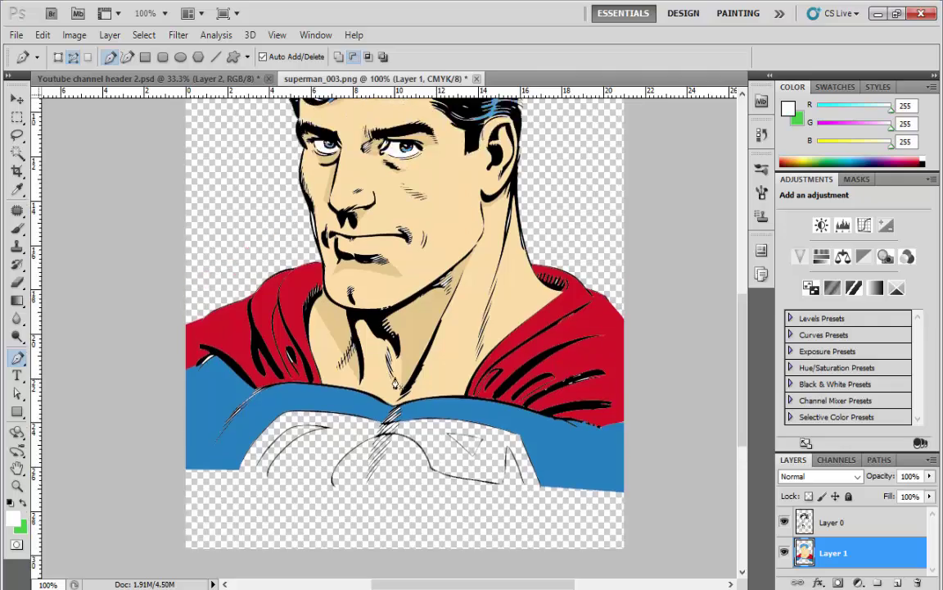
pyautogui.hotkey('ctrl', '-')
pyautogui.hotkey('ctrl', '+')
pyautogui.hotkey('ctrl', '-')
pyautogui.hotkey('ctrl', '+')
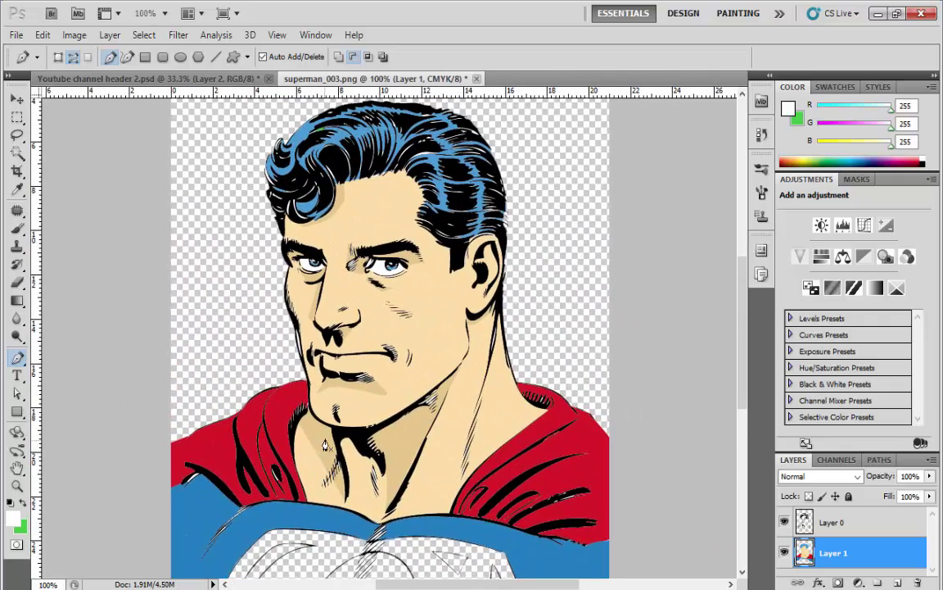
pyautogui.scroll(-1, 174, 377)
pyautogui.scroll(-3, 174, 377)
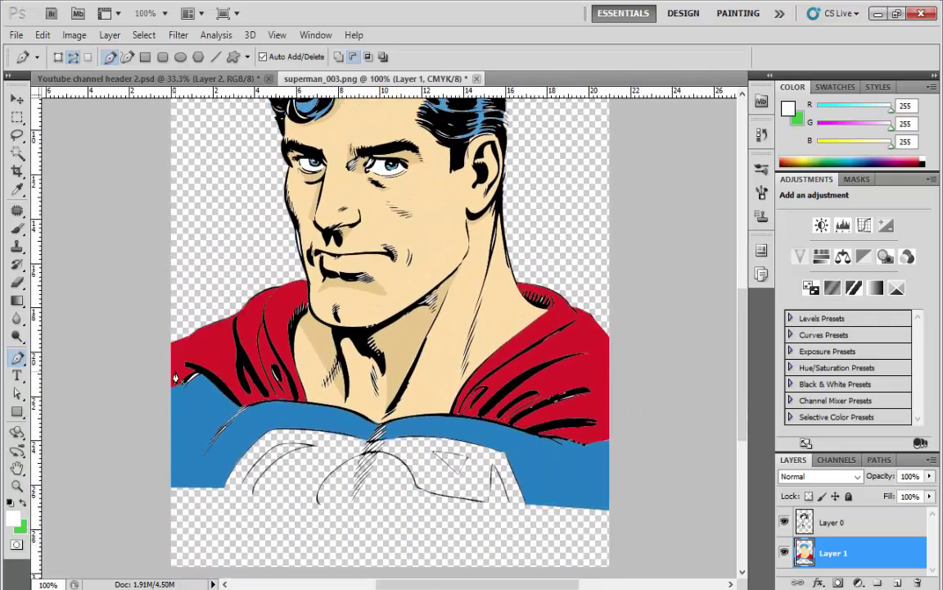
pyautogui.scroll(3, 175, 377)
pyautogui.hotkey('ctrl', '-')
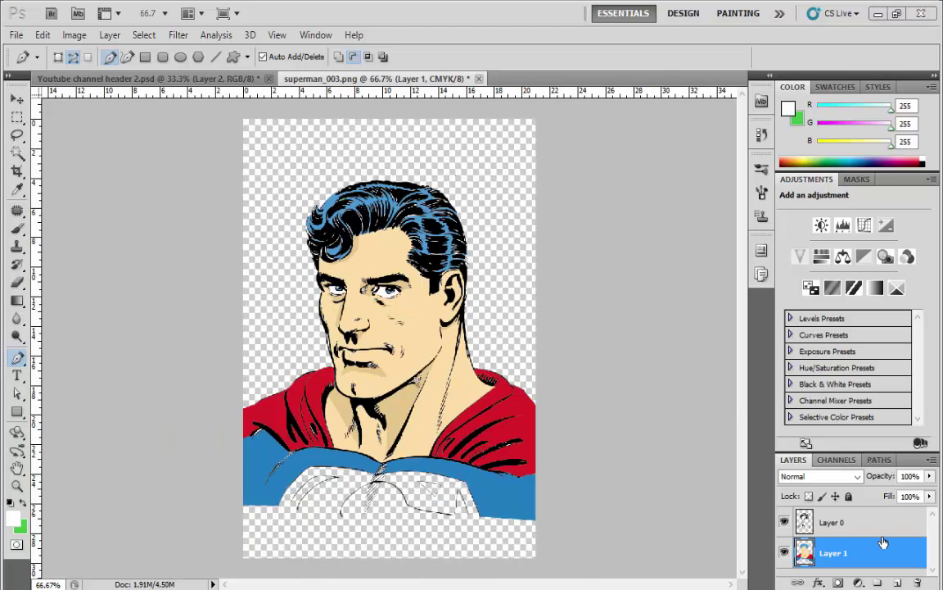